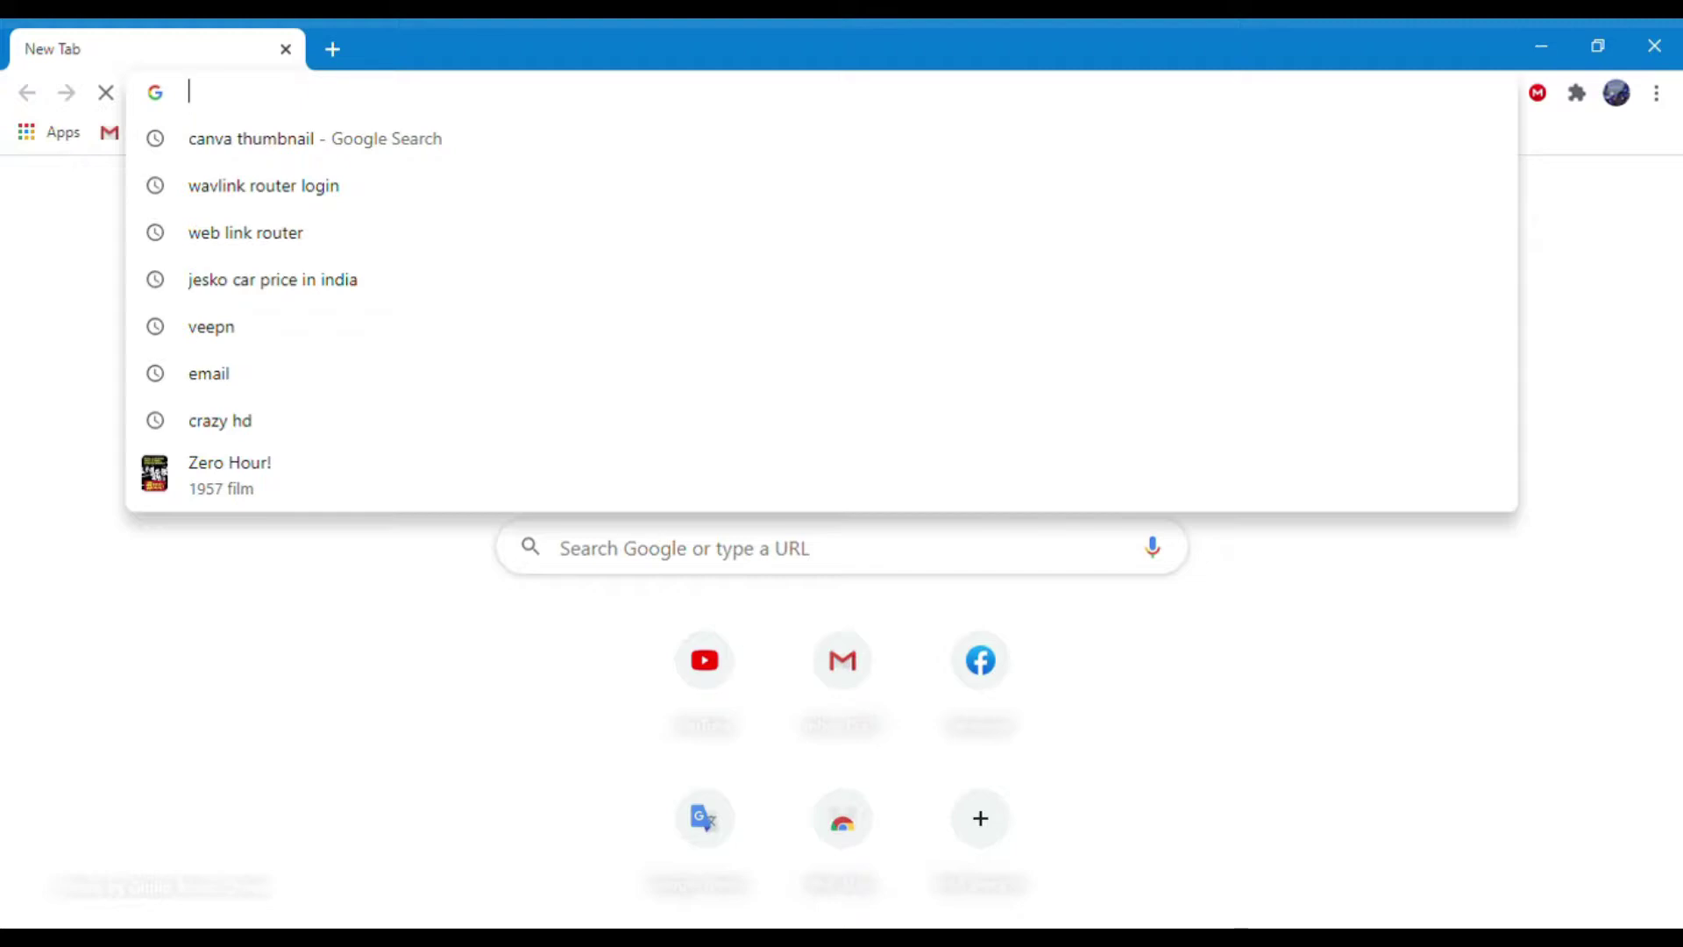
Enter the router address 192.168.1.1 in Chrome's address bar, correcting the mistyped 102.
text(102)
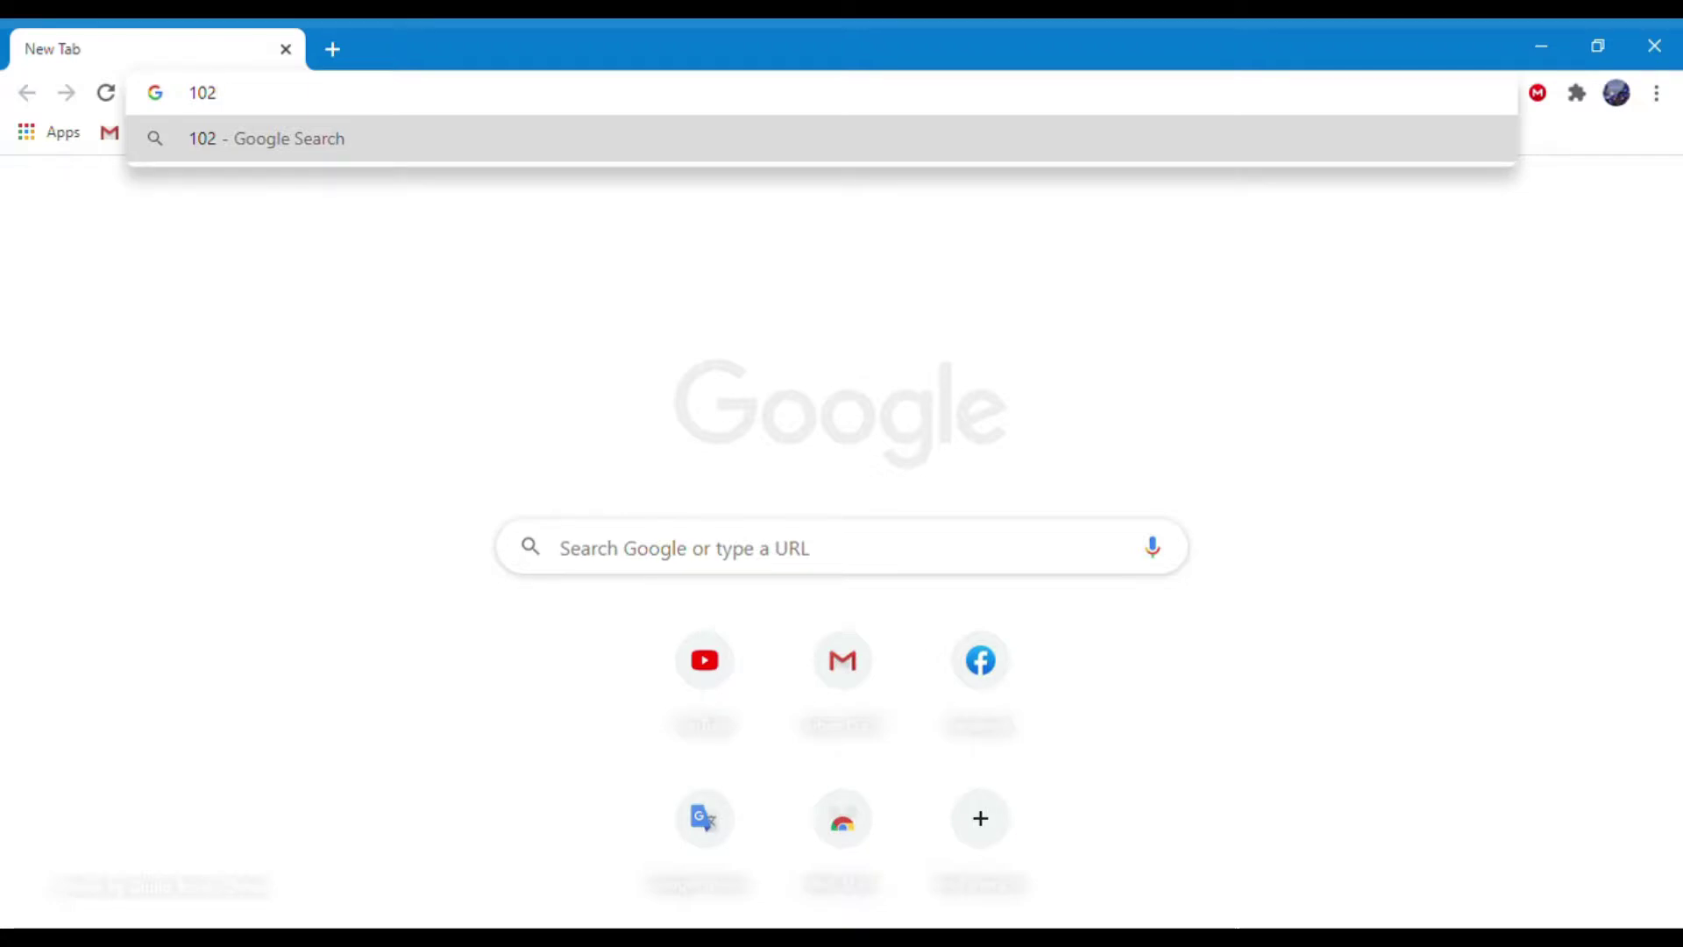
key(BackSpace)
key(BackSpace)
key(BackSpace)
text(192)
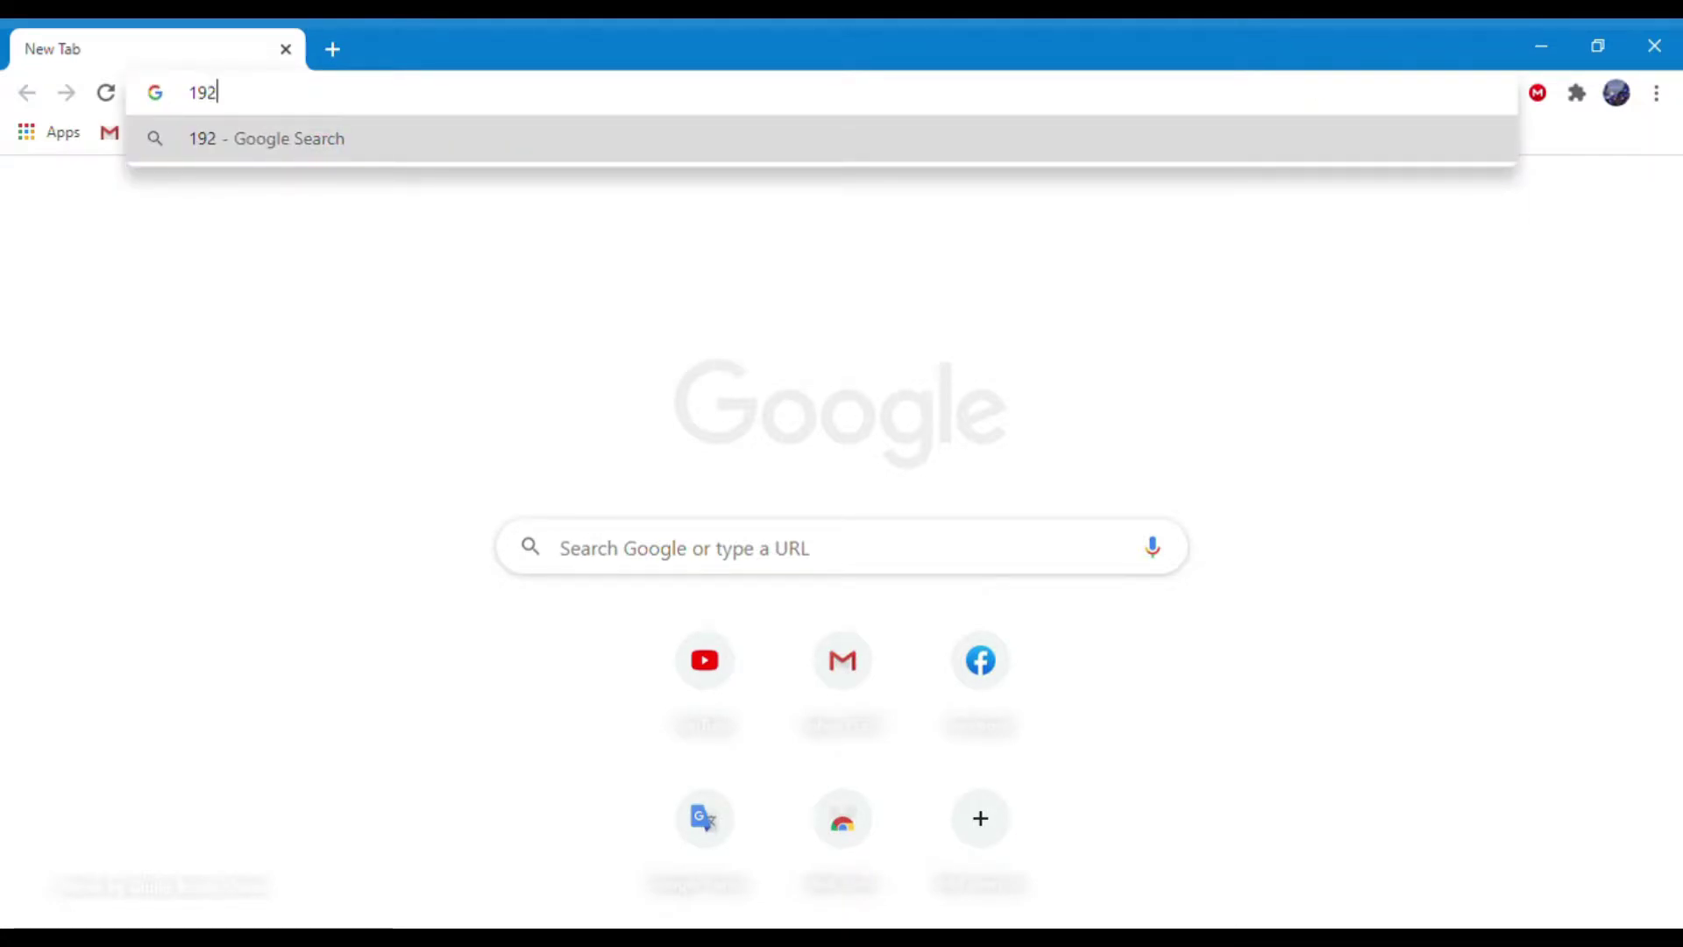
text(.168)
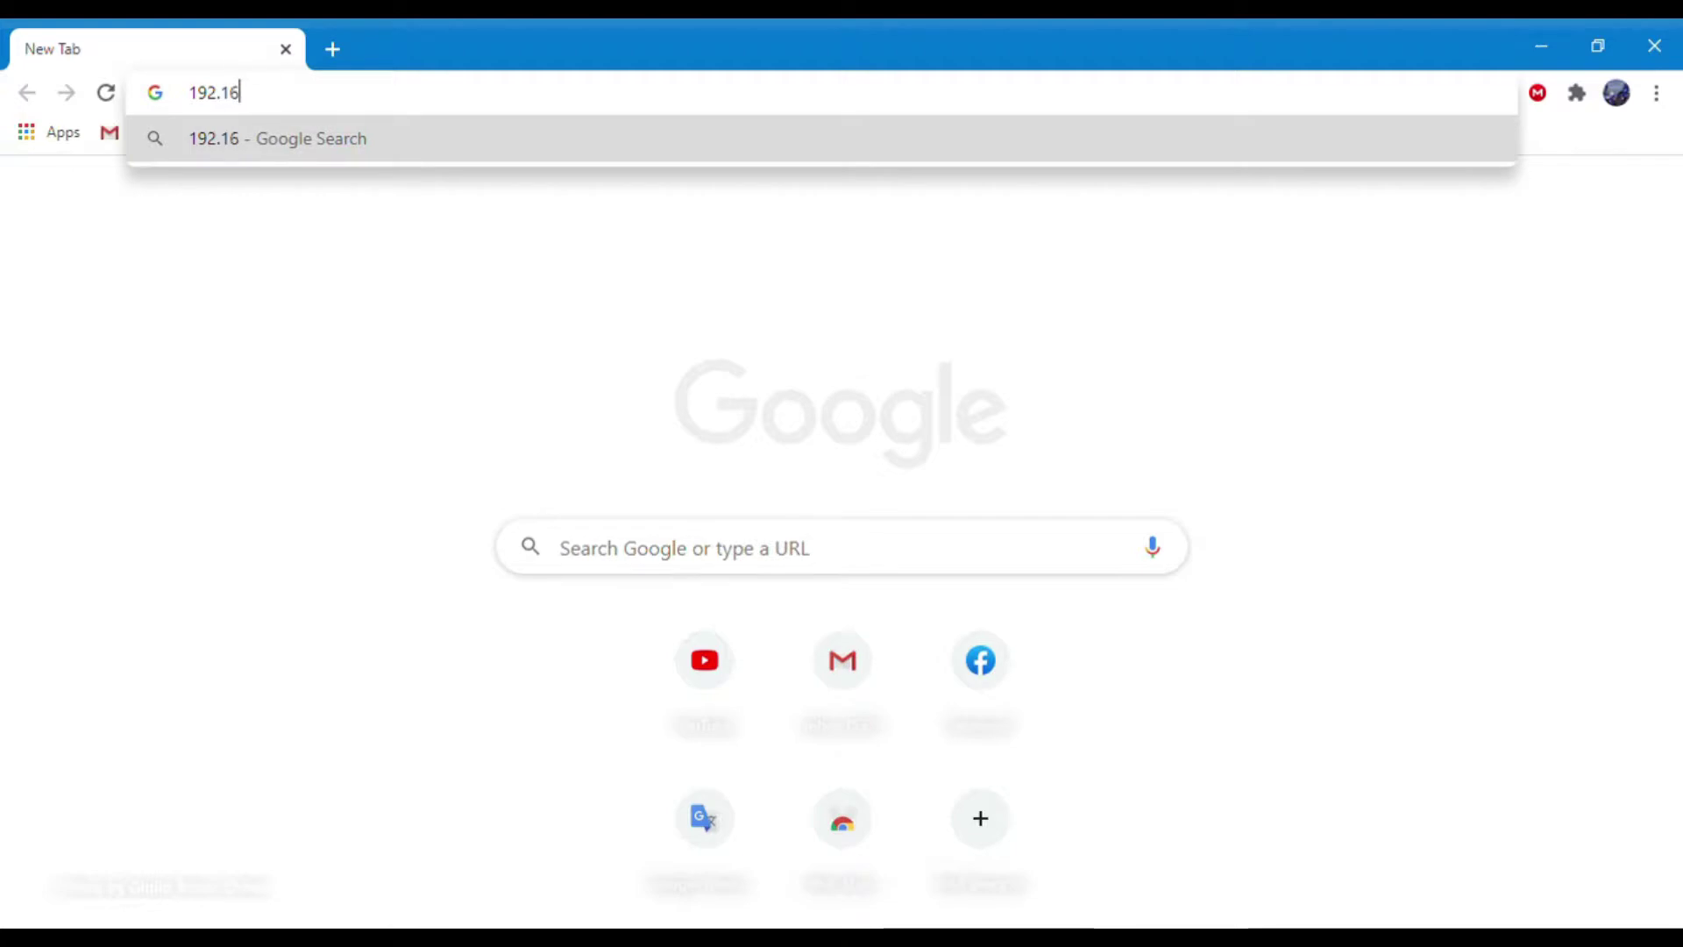
text(.1.1/webpages/login.html)
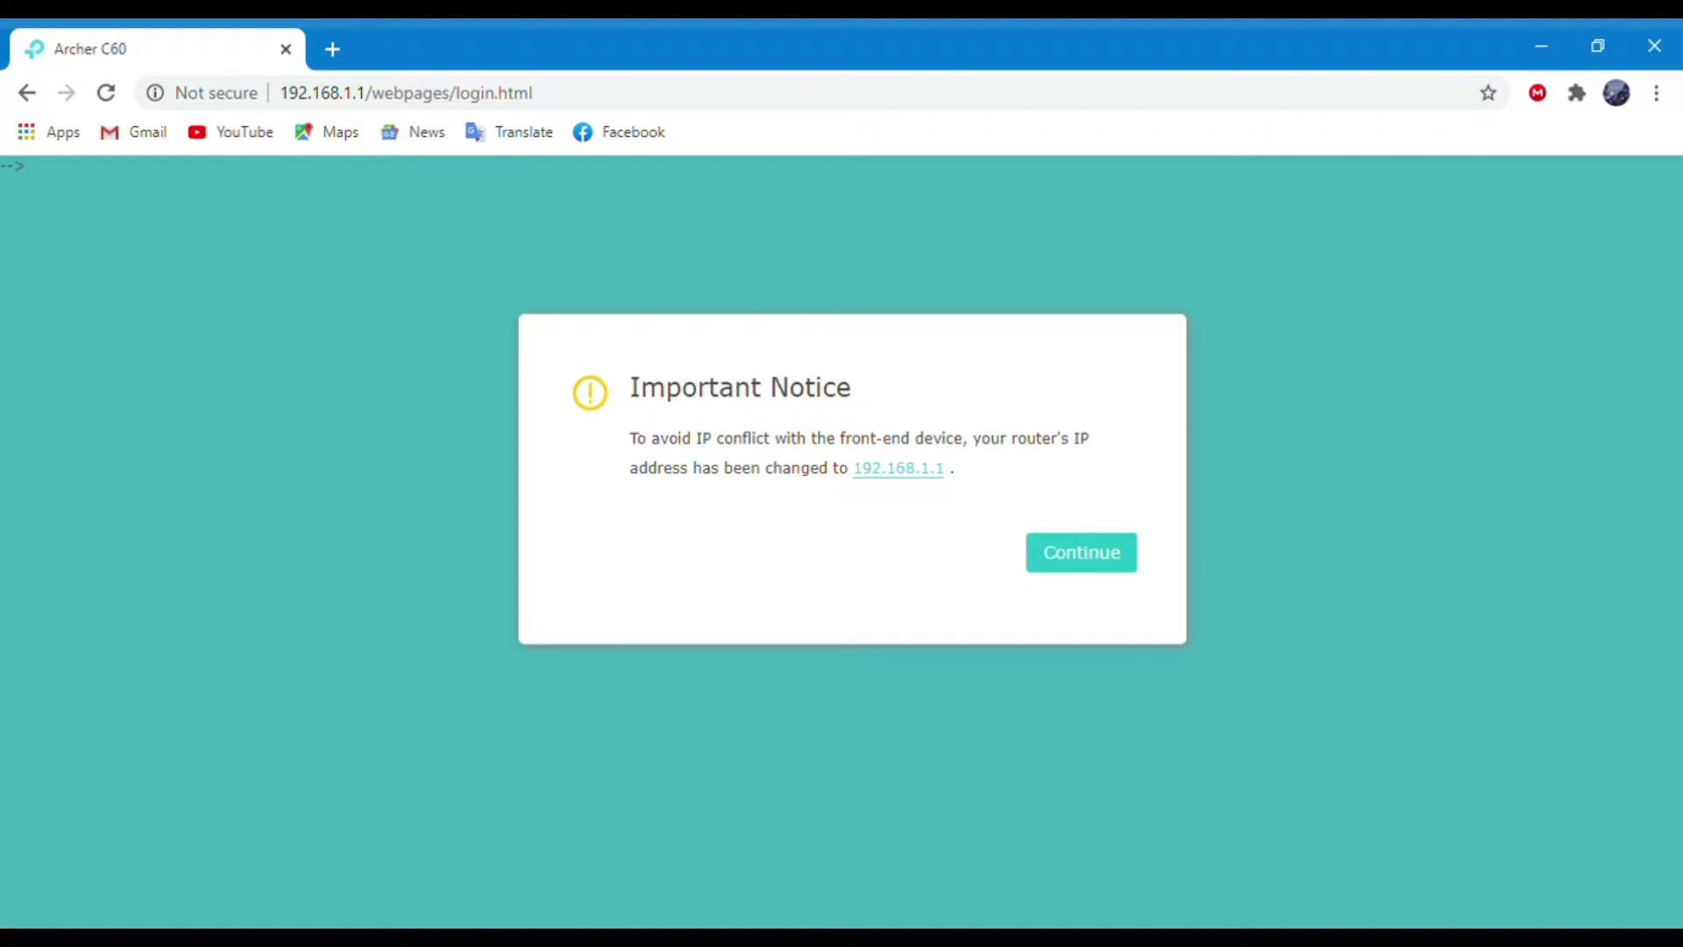
Dismiss the IP address notice, then create and confirm the administrator password.
click(1082, 552)
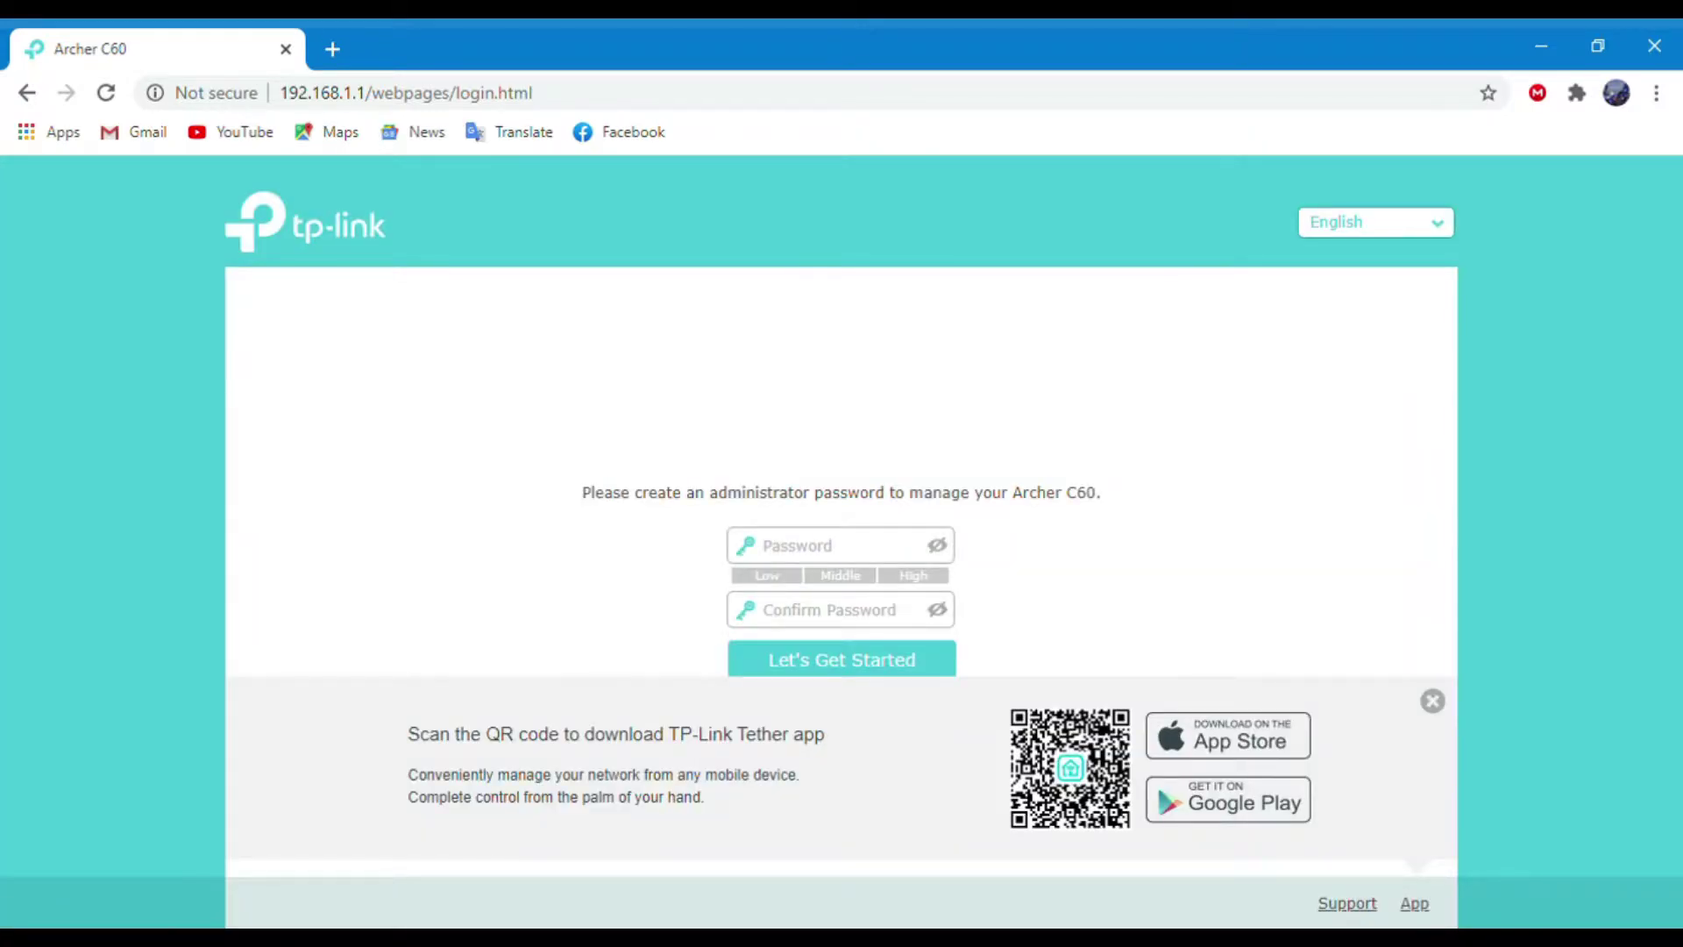
click(789, 545)
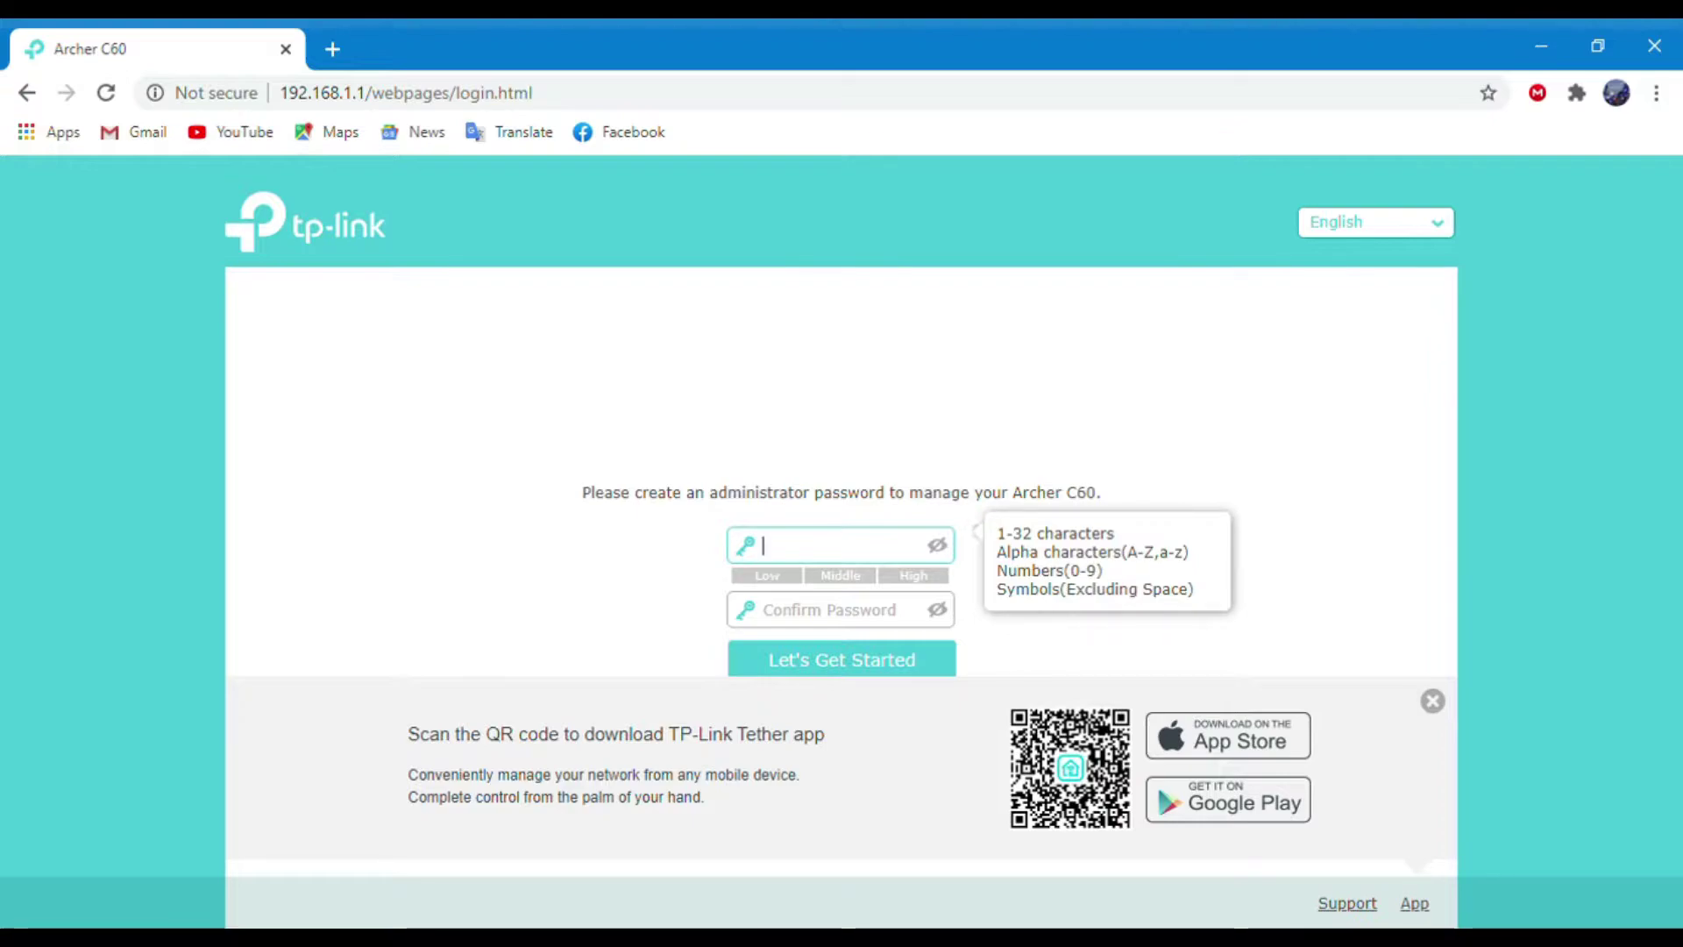
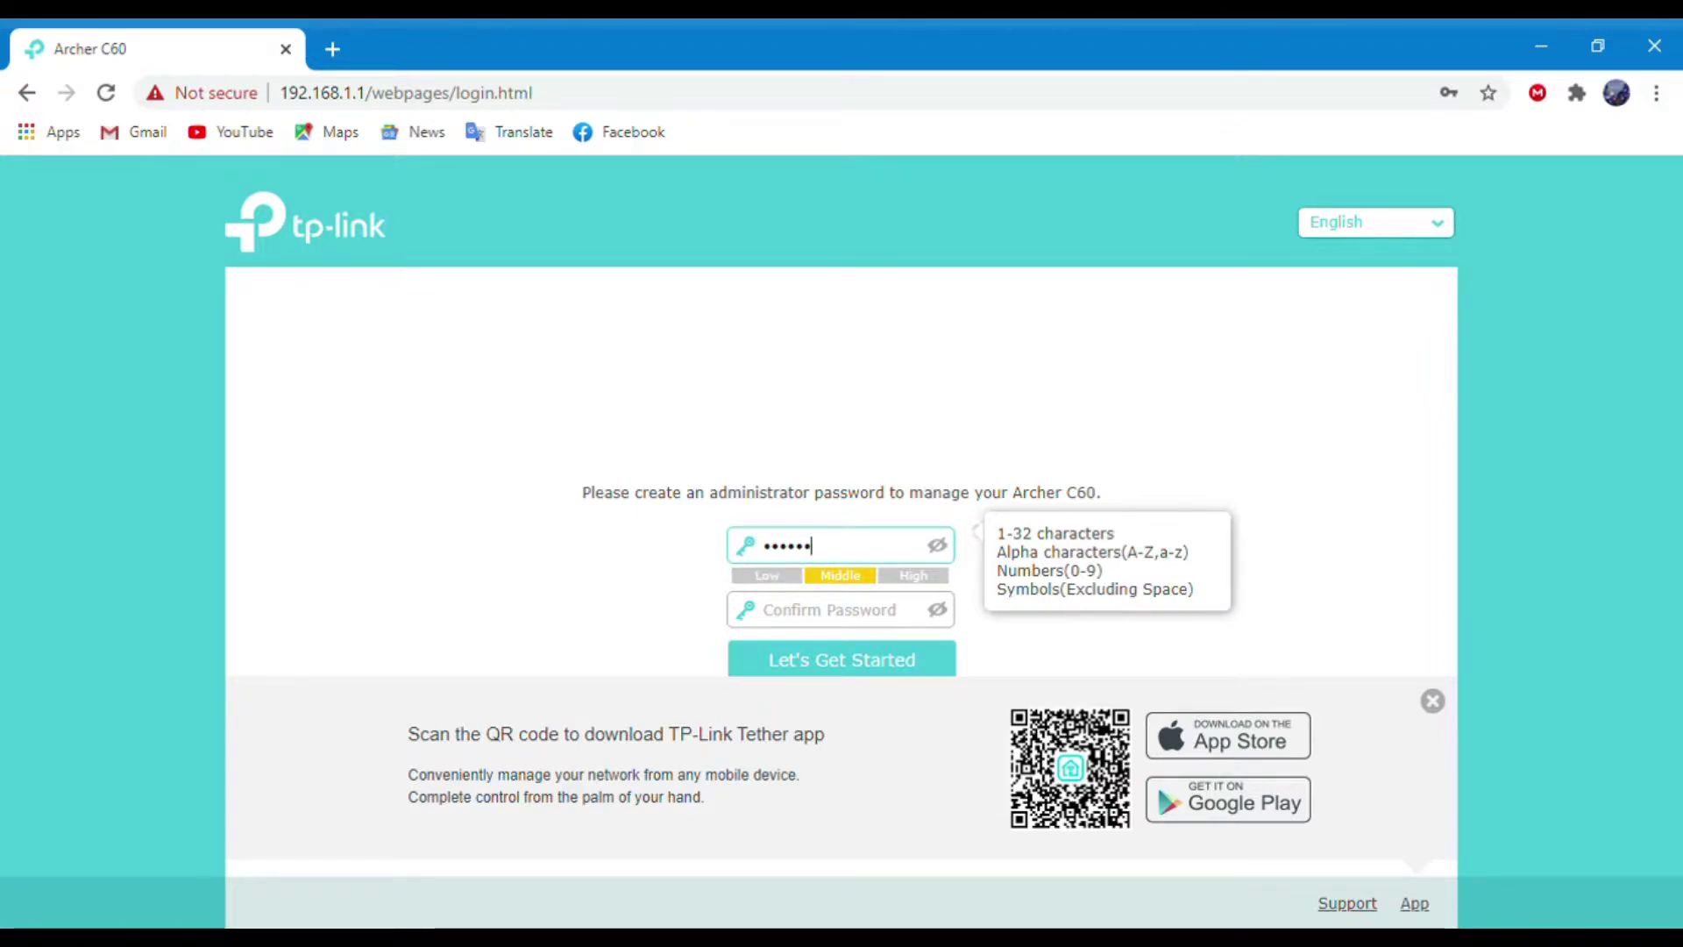
click(937, 546)
click(832, 609)
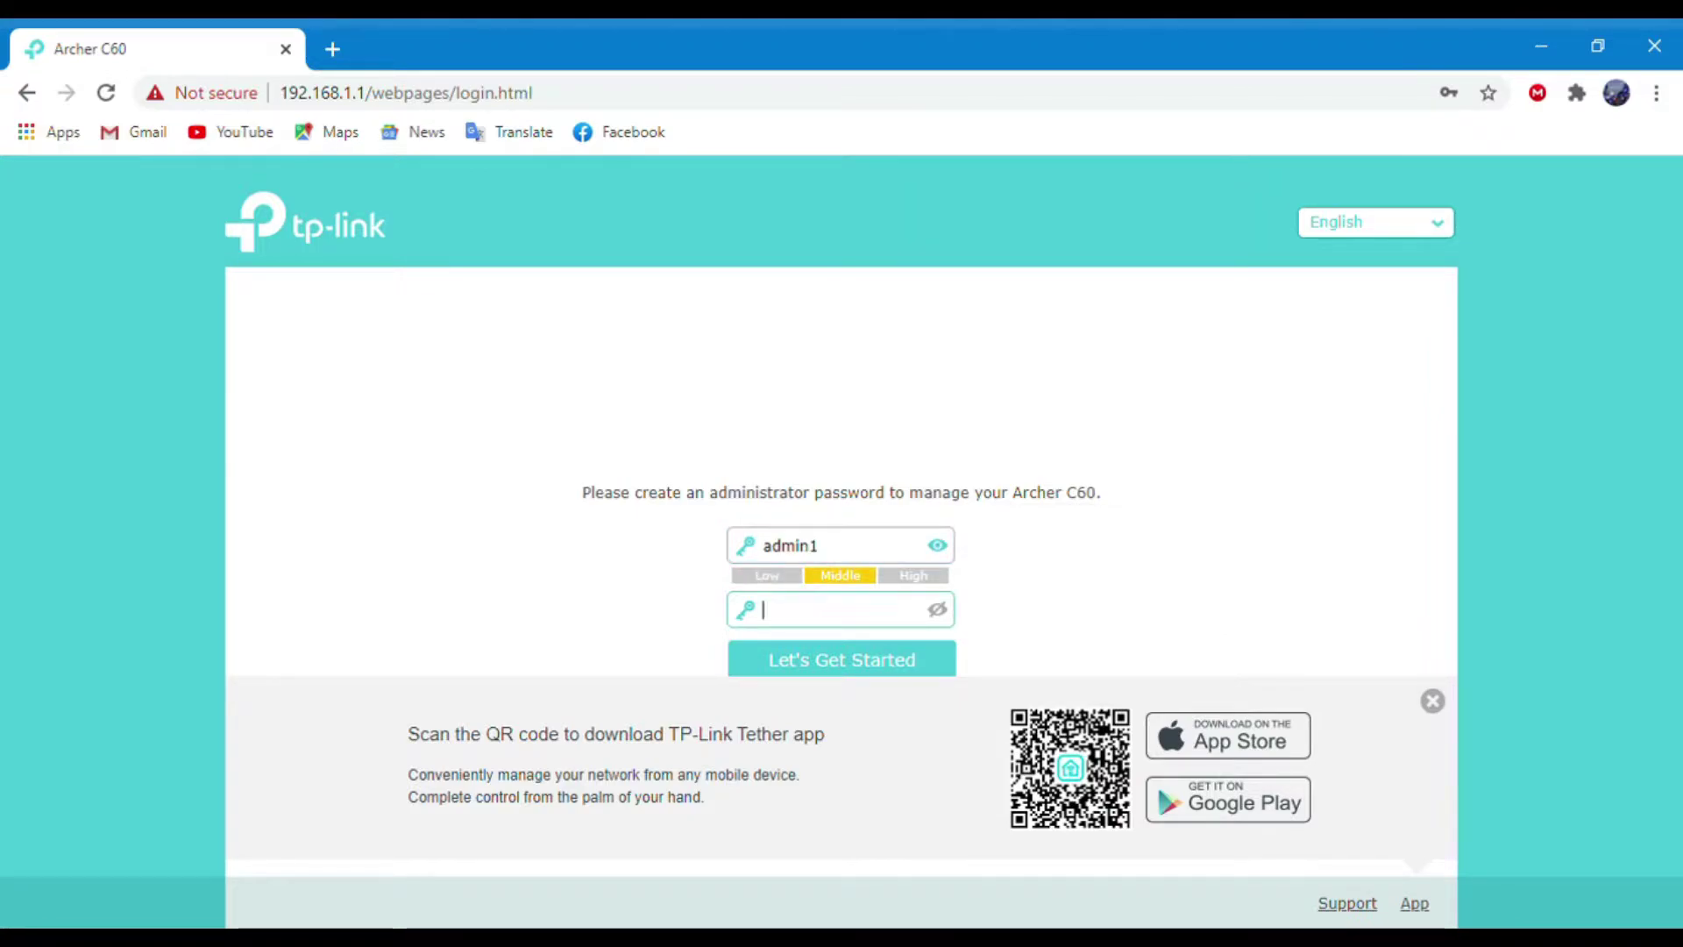
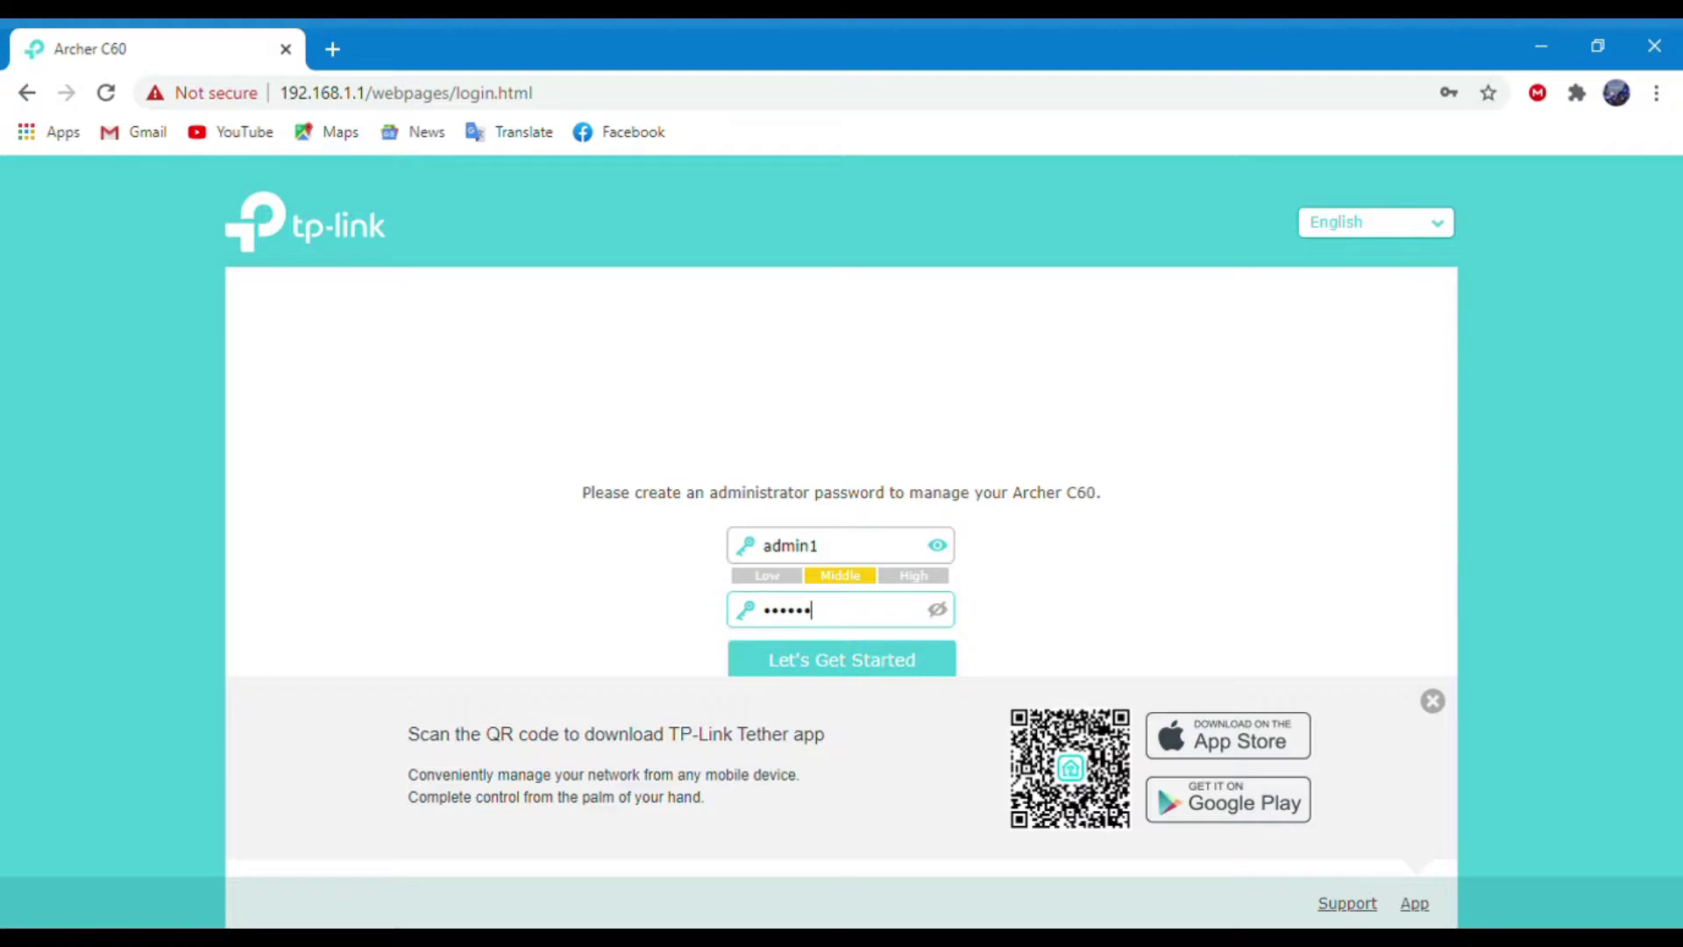
key(Return)
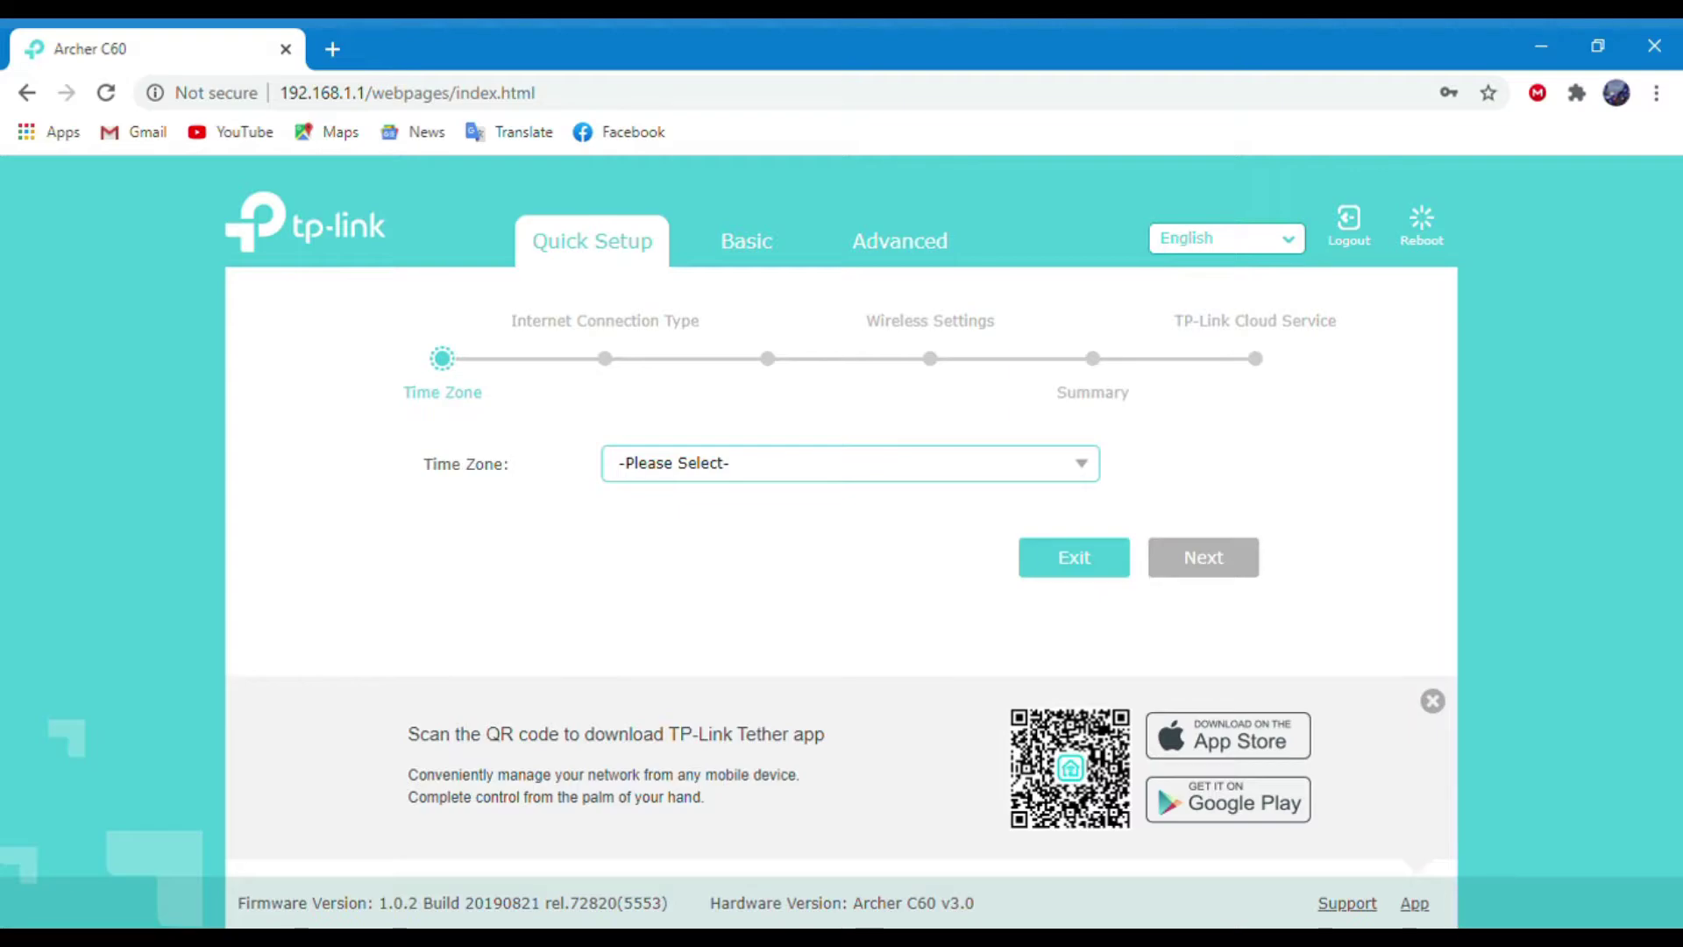
Set the time zone to GMT+06:00 Alma-Ata, Dhaka.
key(space)
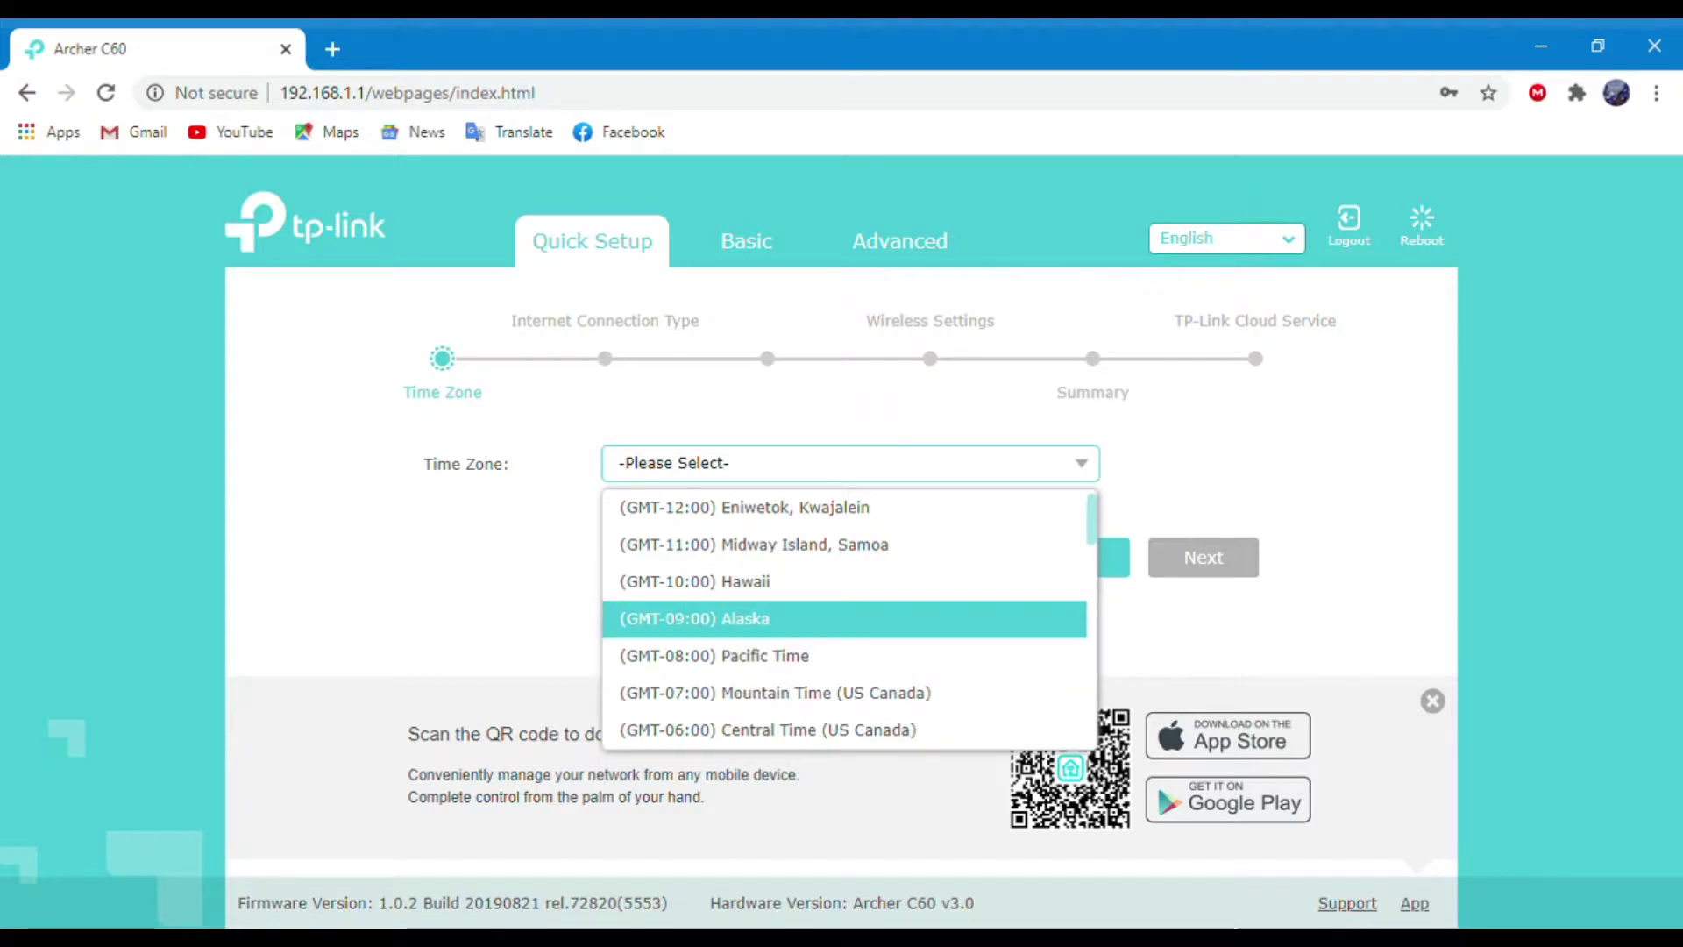
scroll(846, 631, down, 10)
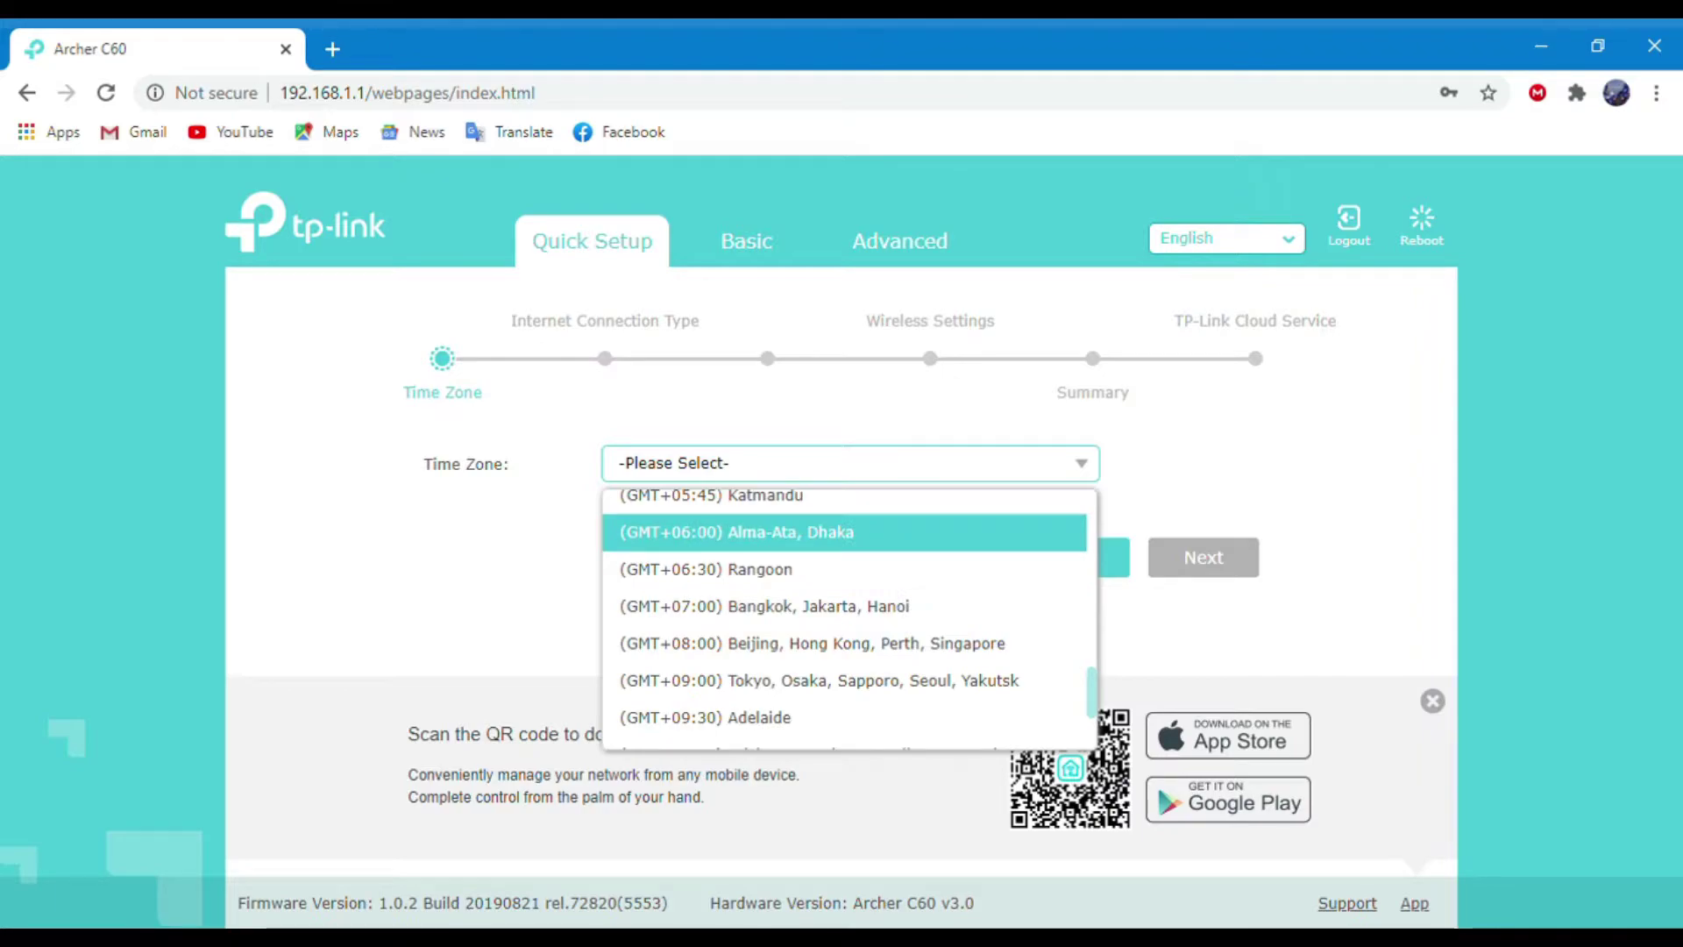
click(736, 532)
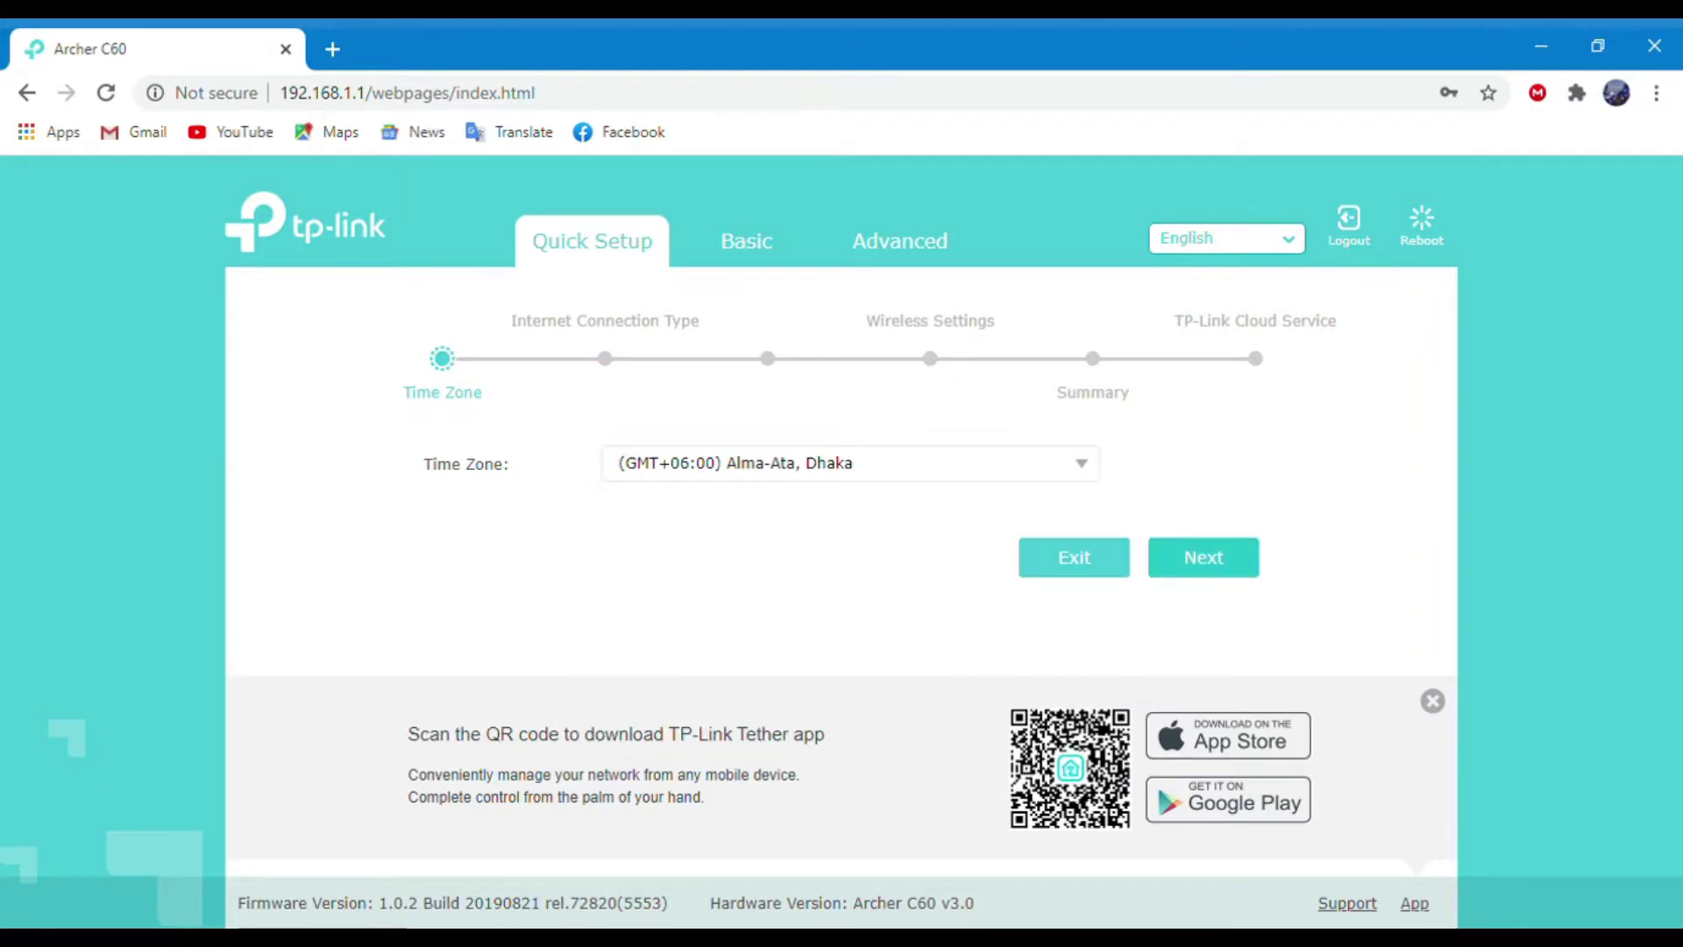
Choose PPPoE as the internet connection type and enter the PPPoE username and password.
click(1204, 557)
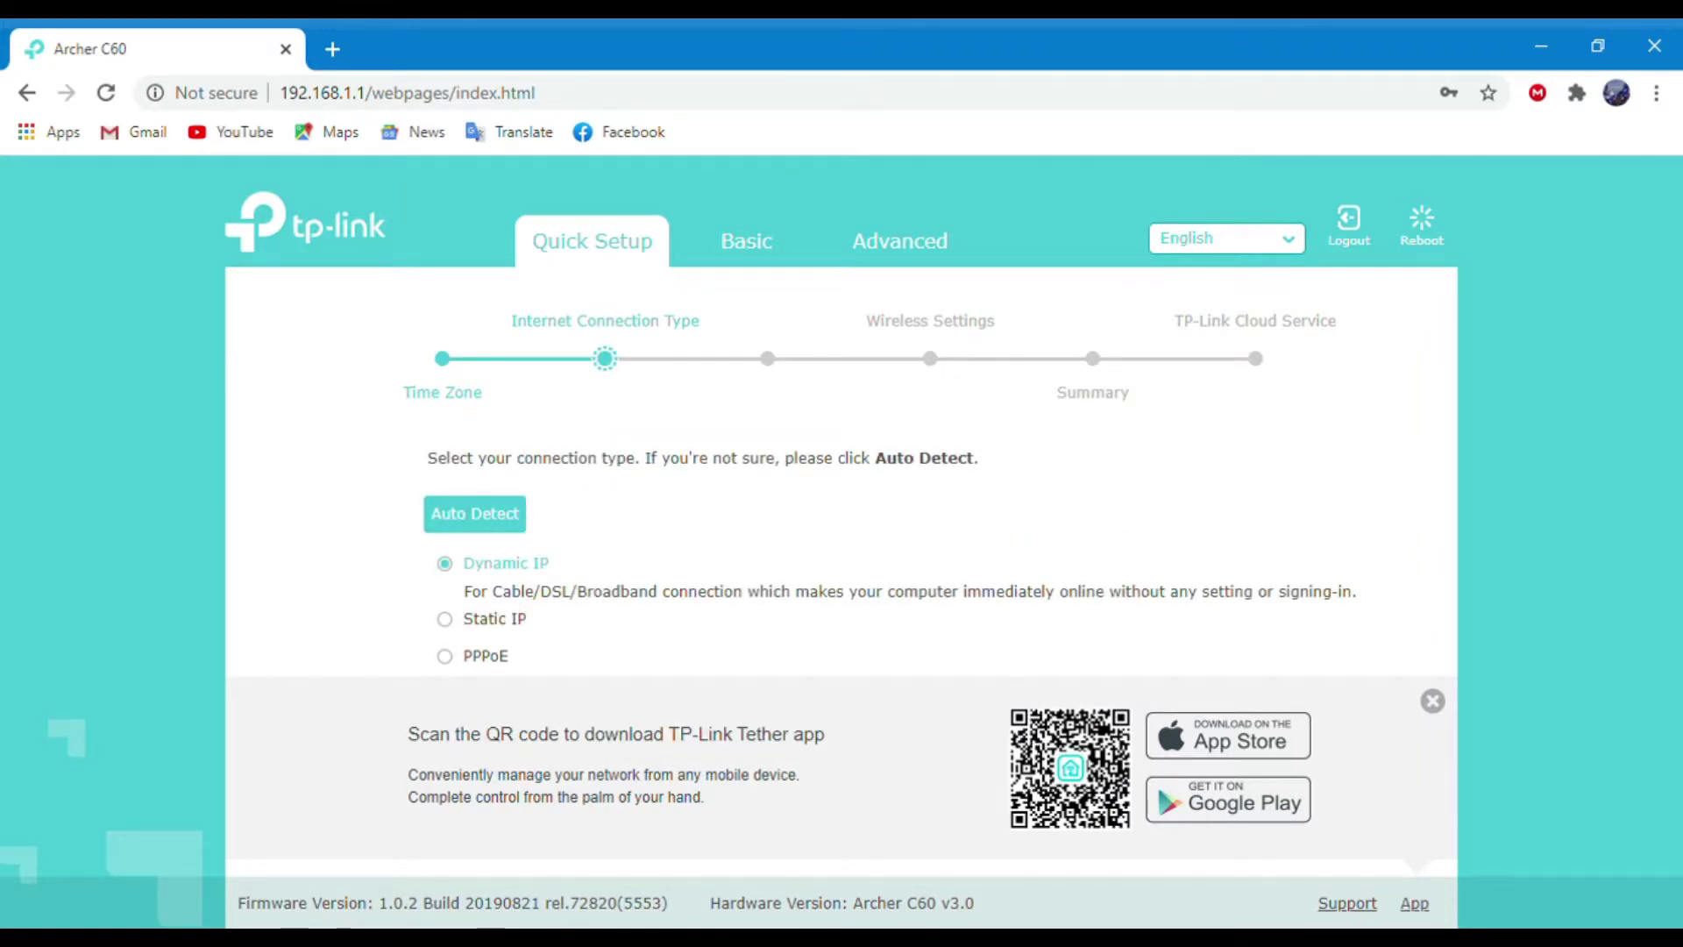
click(485, 656)
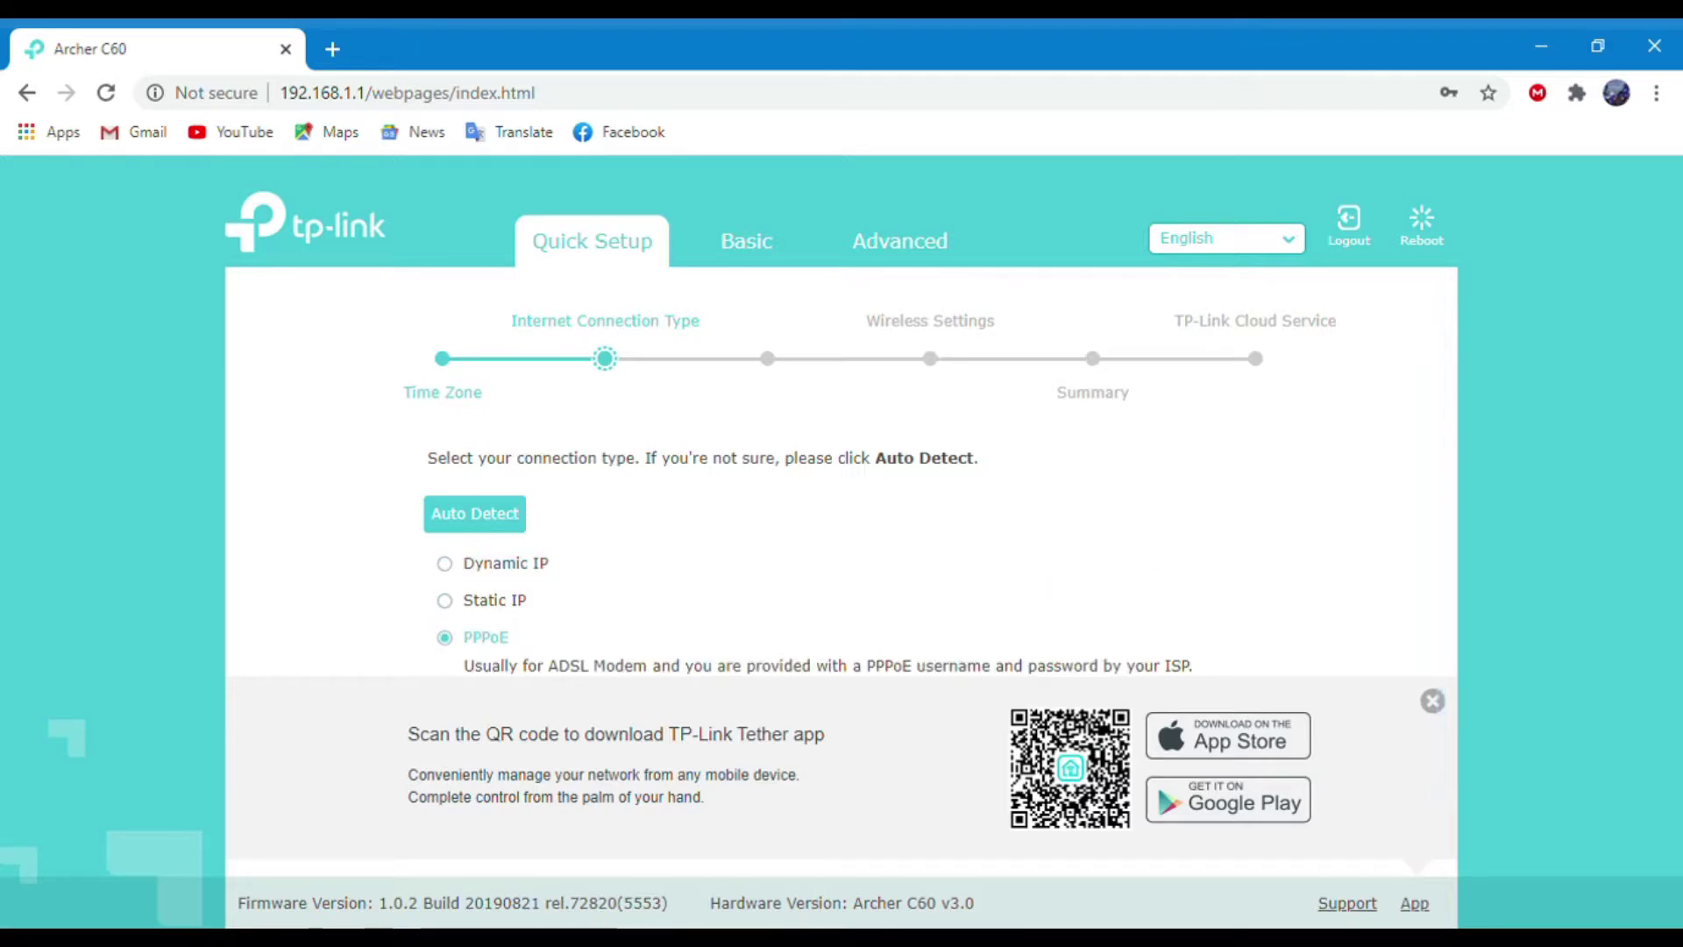
scroll(840, 526, down, 1)
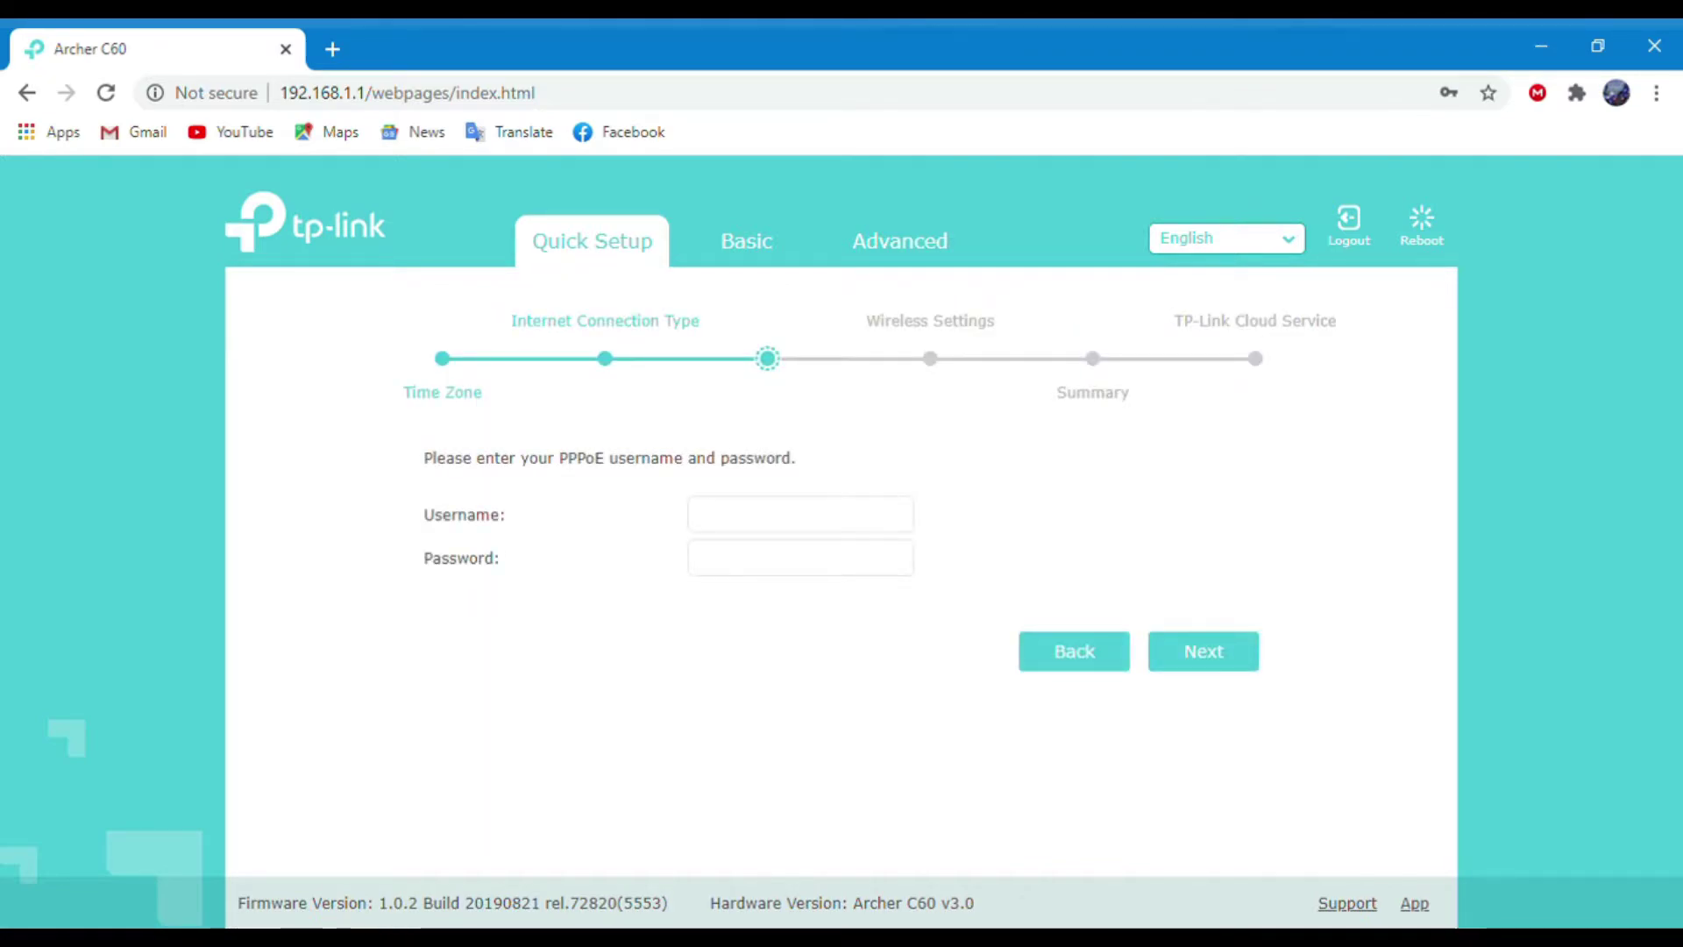
click(800, 514)
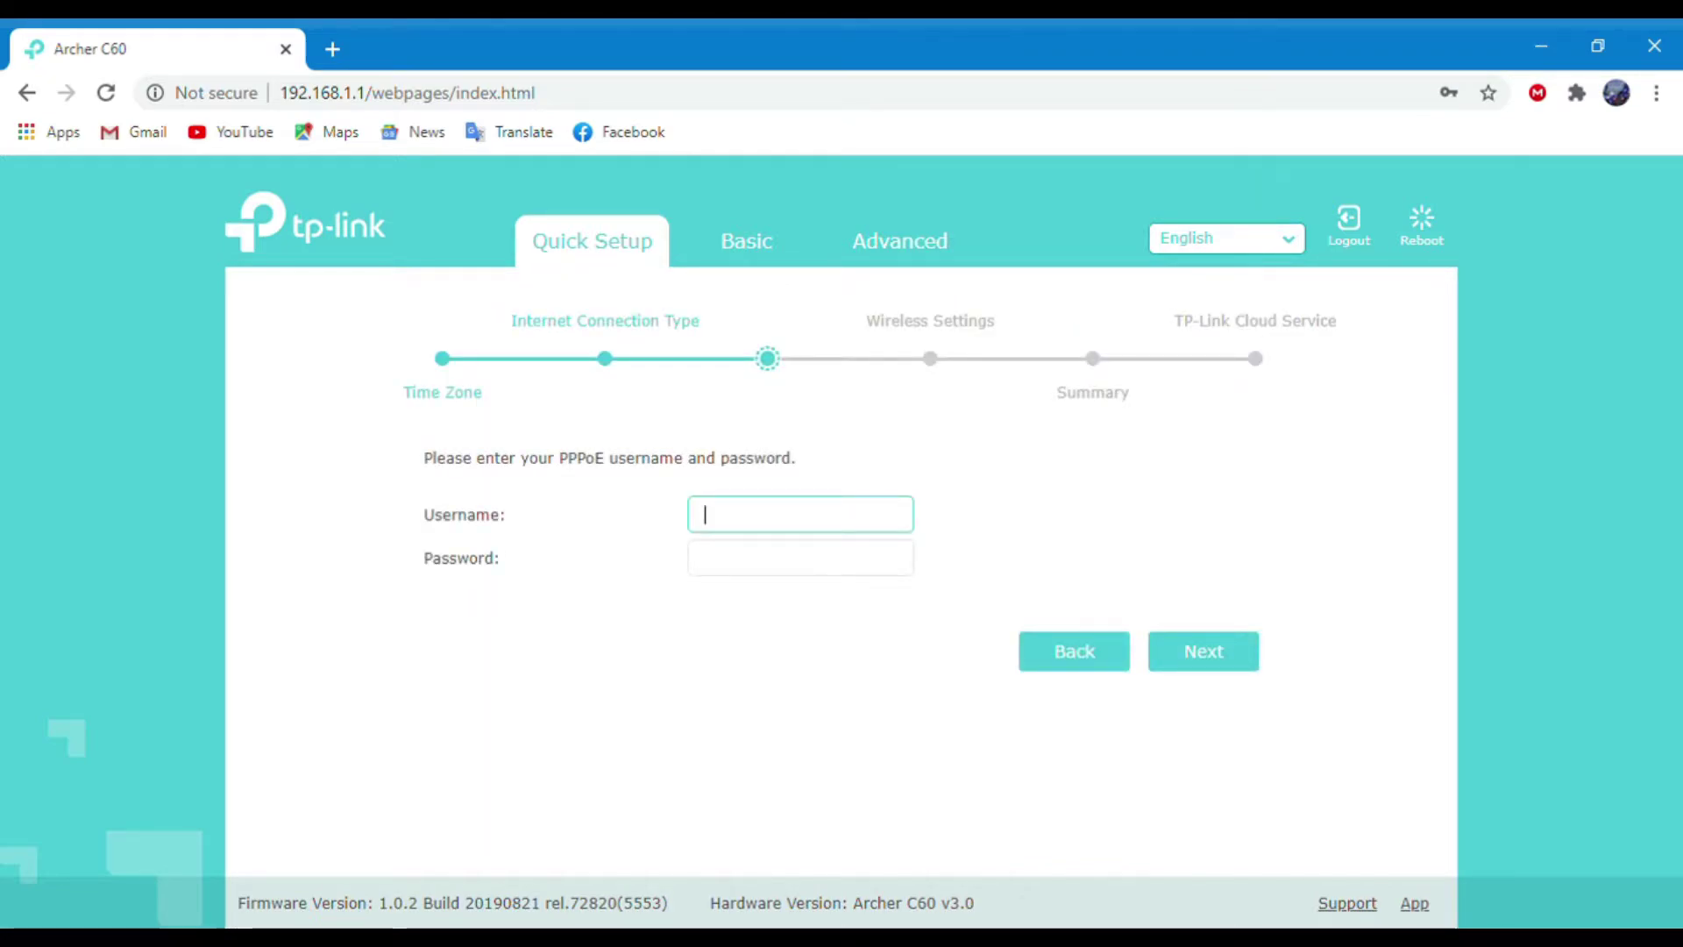
text(bns)
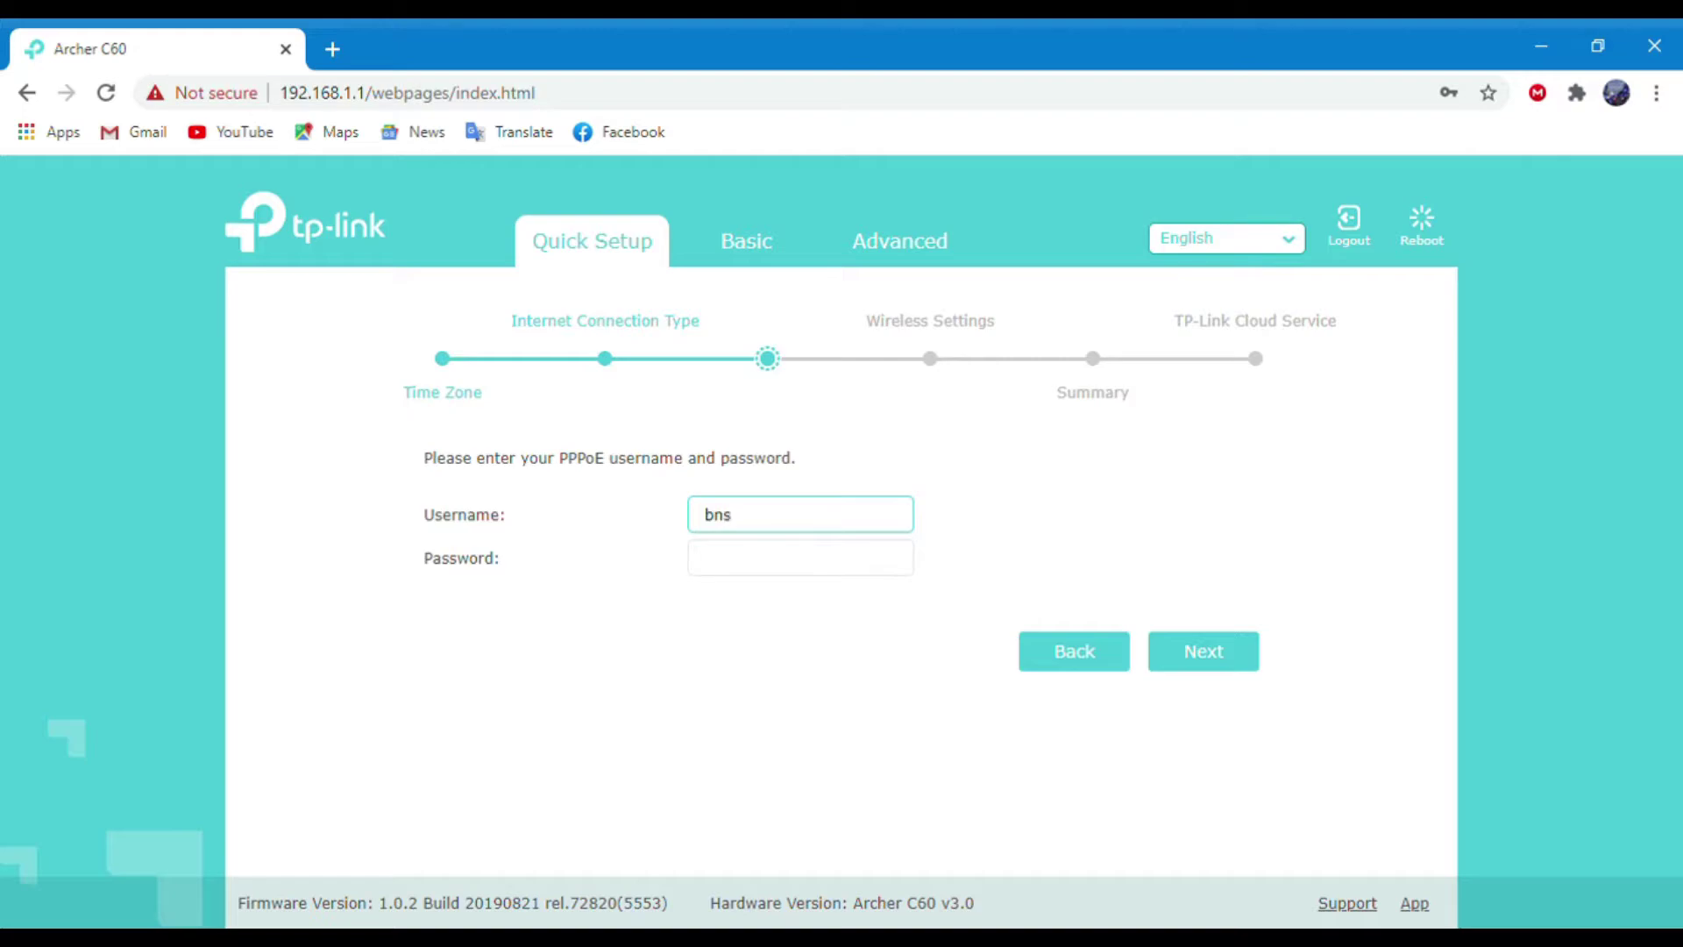
text(91)
click(799, 558)
text(•)
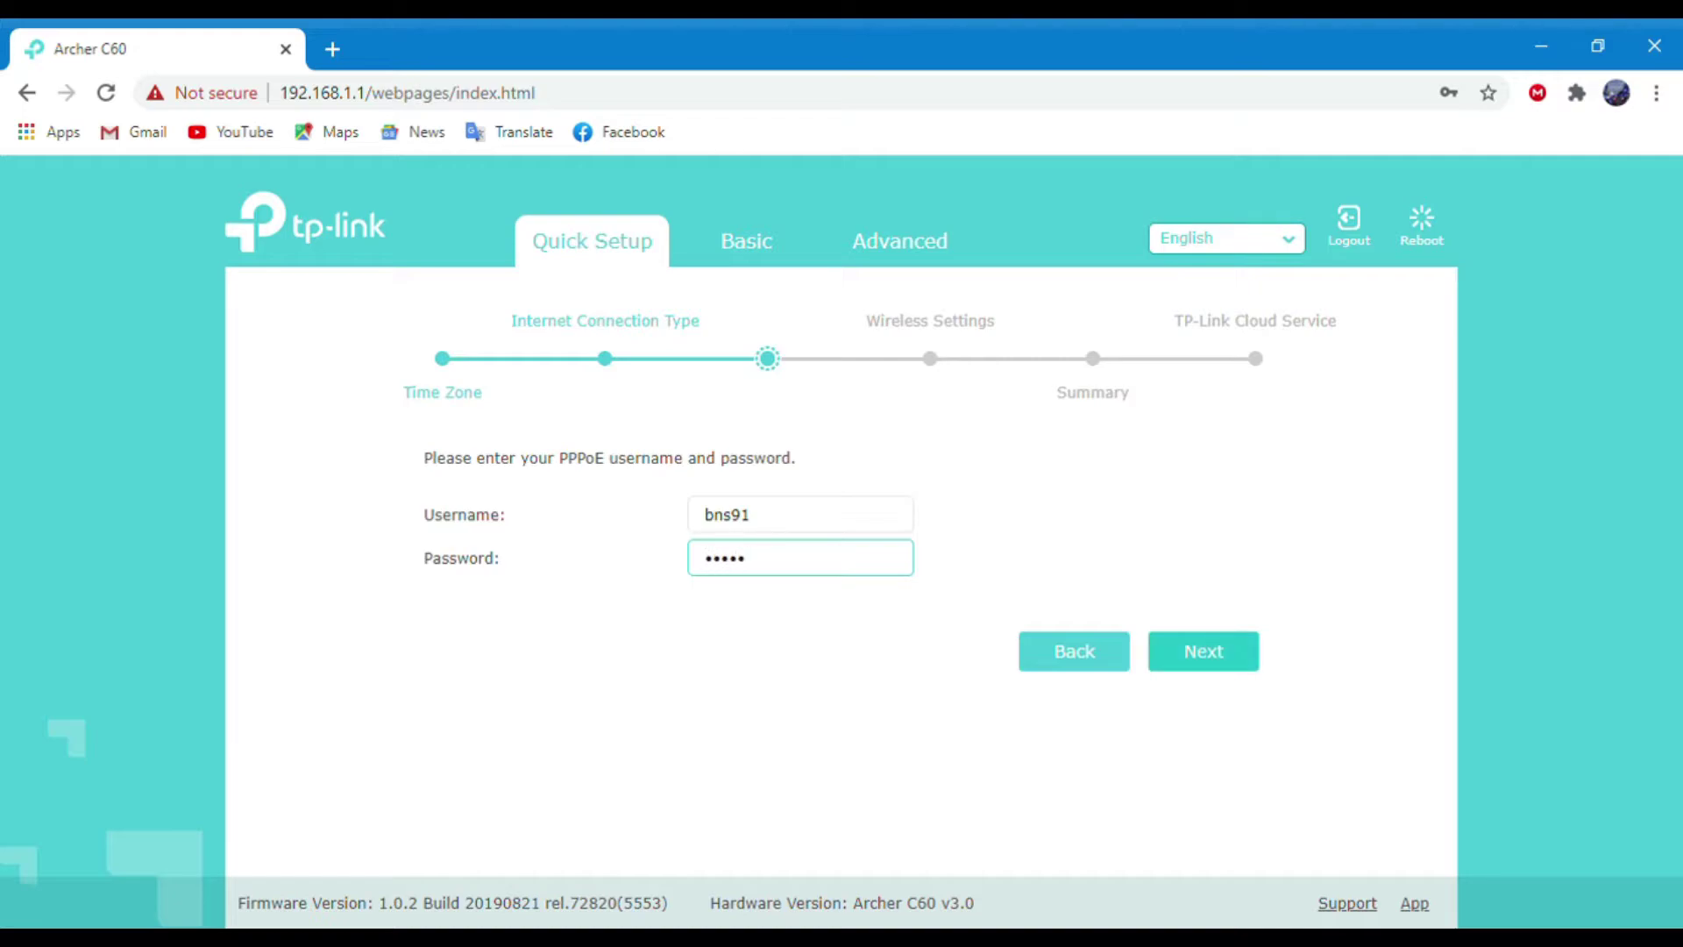
key(Return)
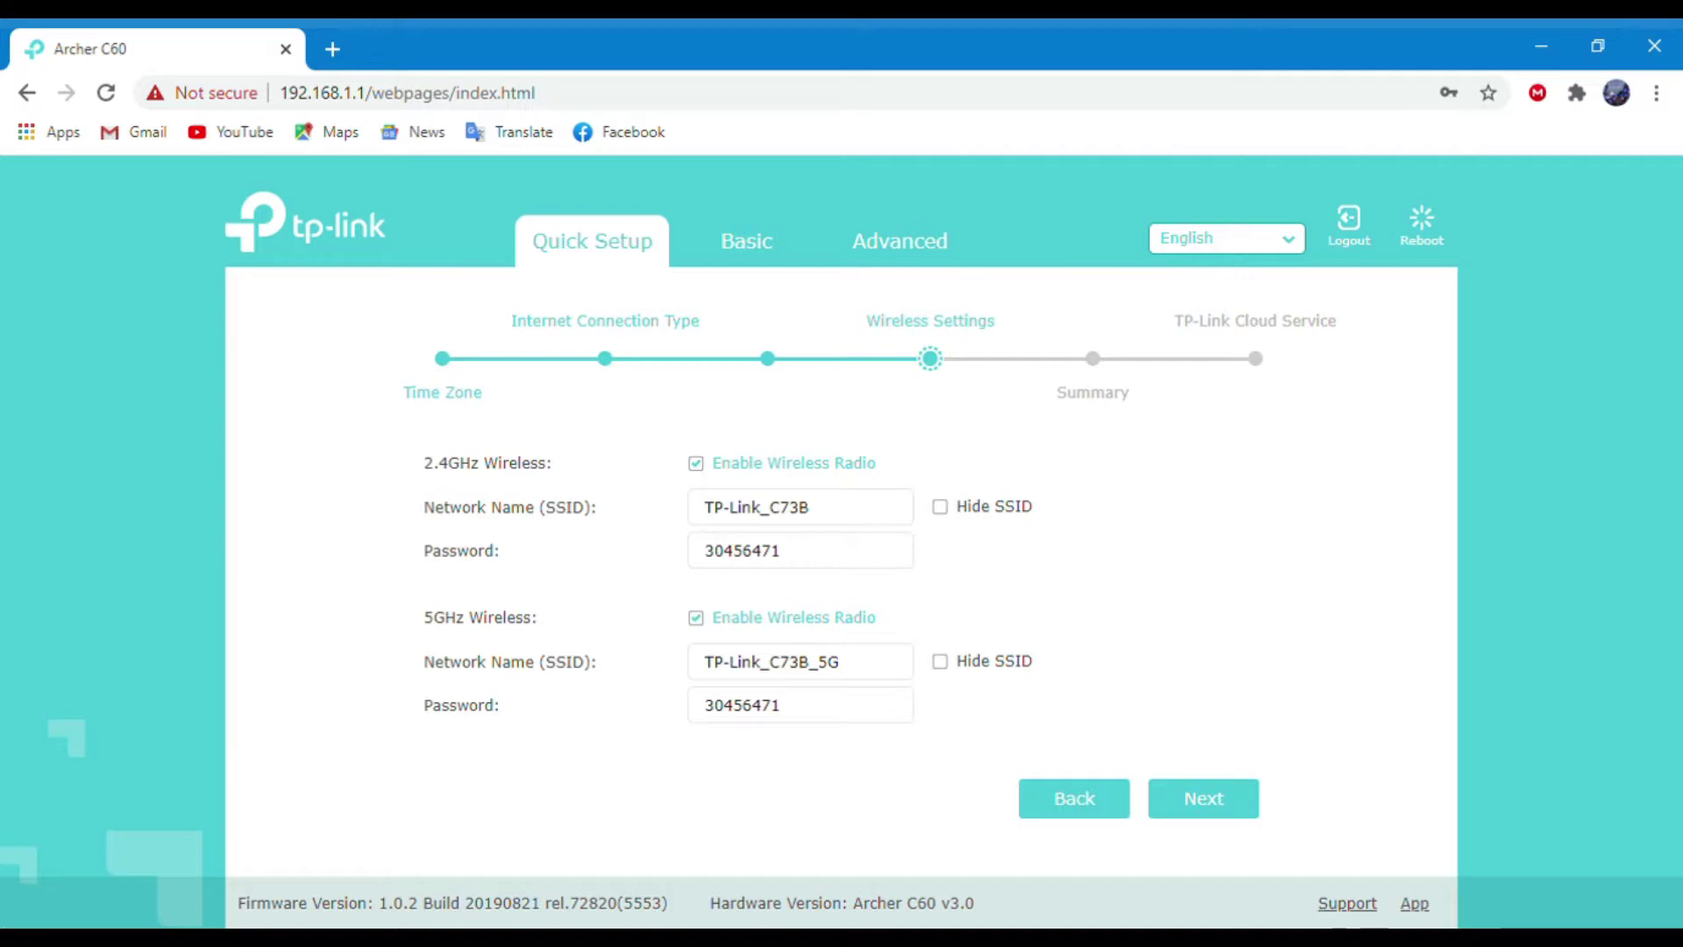
Rename the 2.4GHz network to F, give it a new password, and continue to the Summary.
triple_click(756, 507)
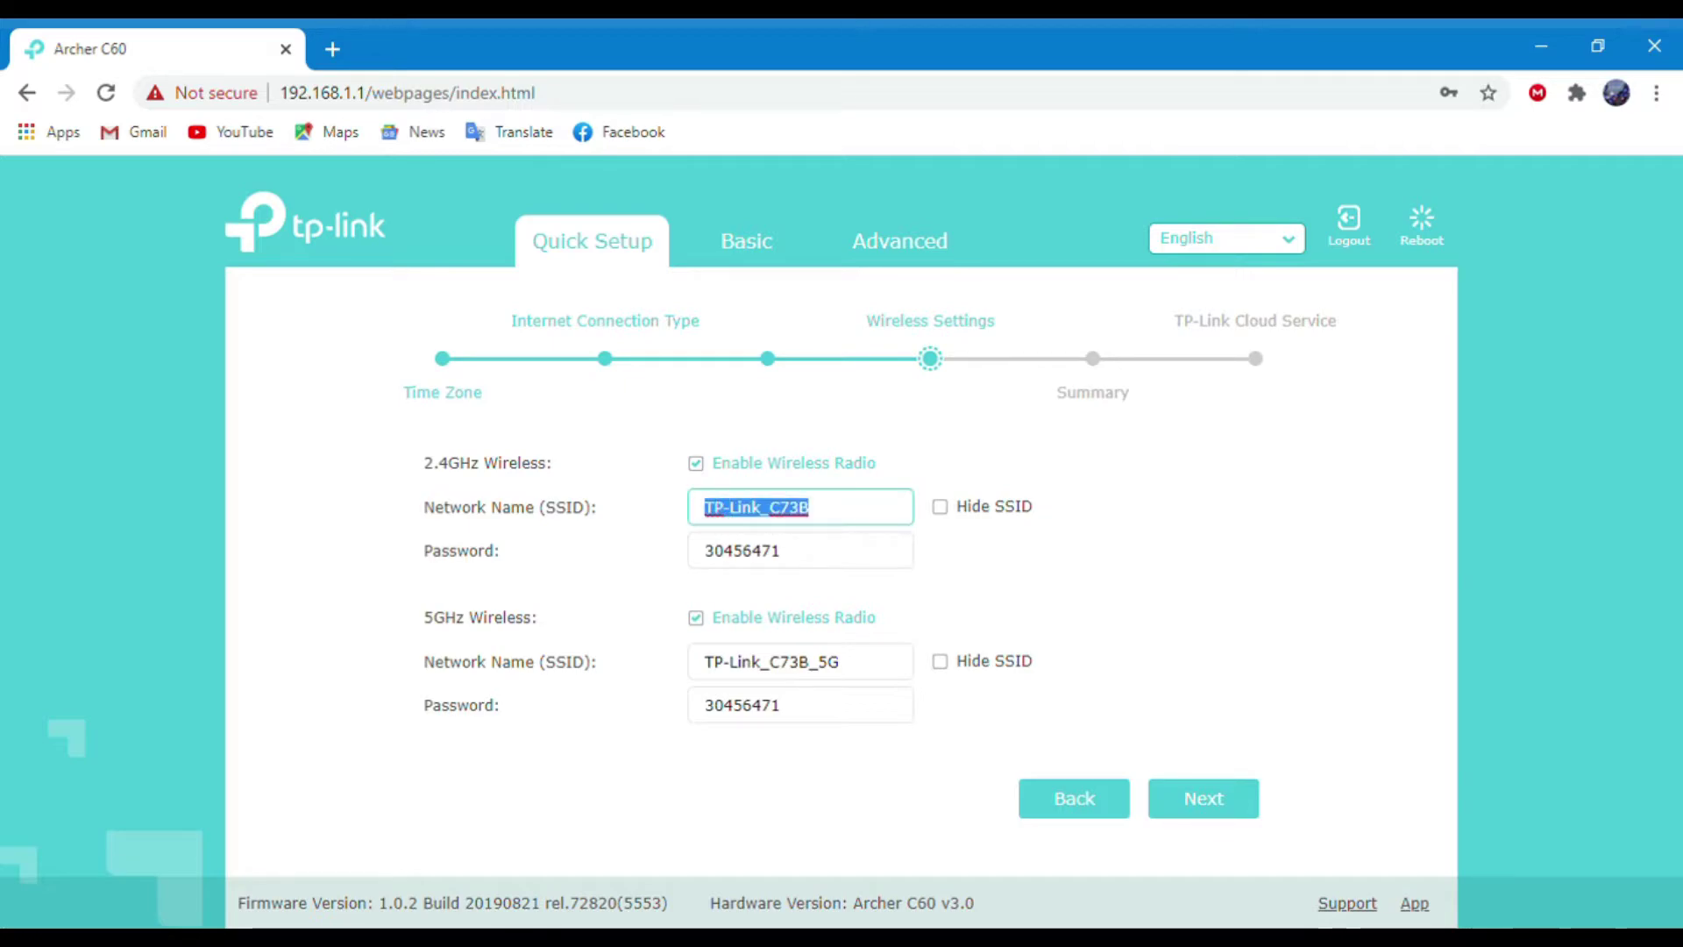
text(F)
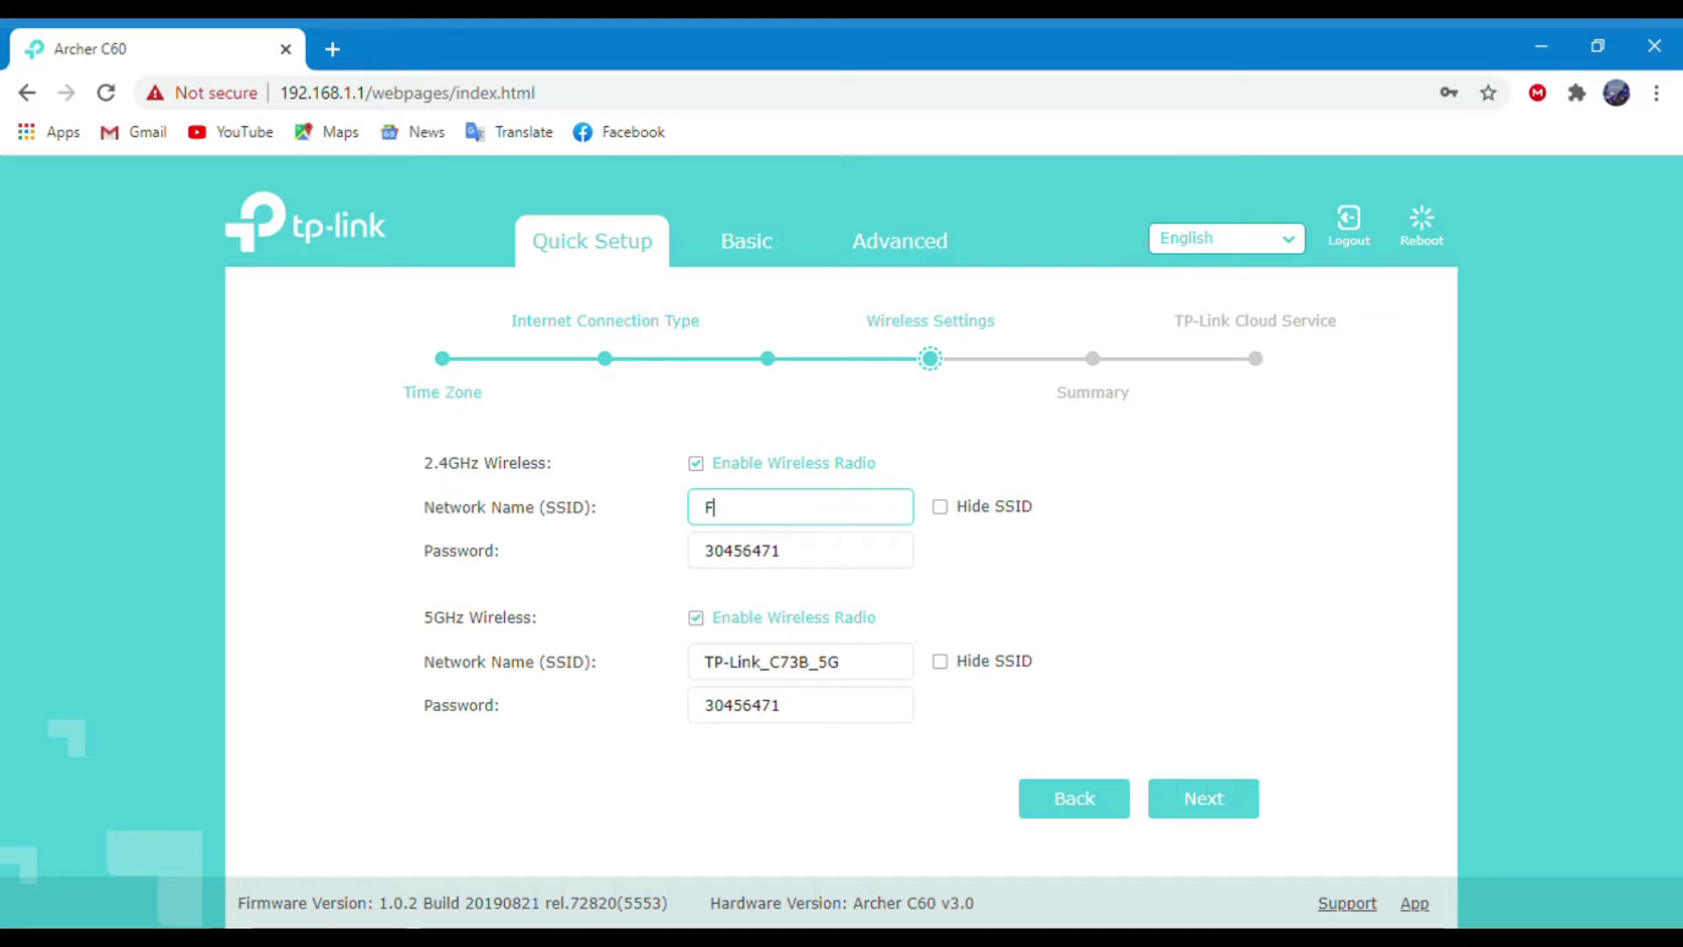
key(Tab)
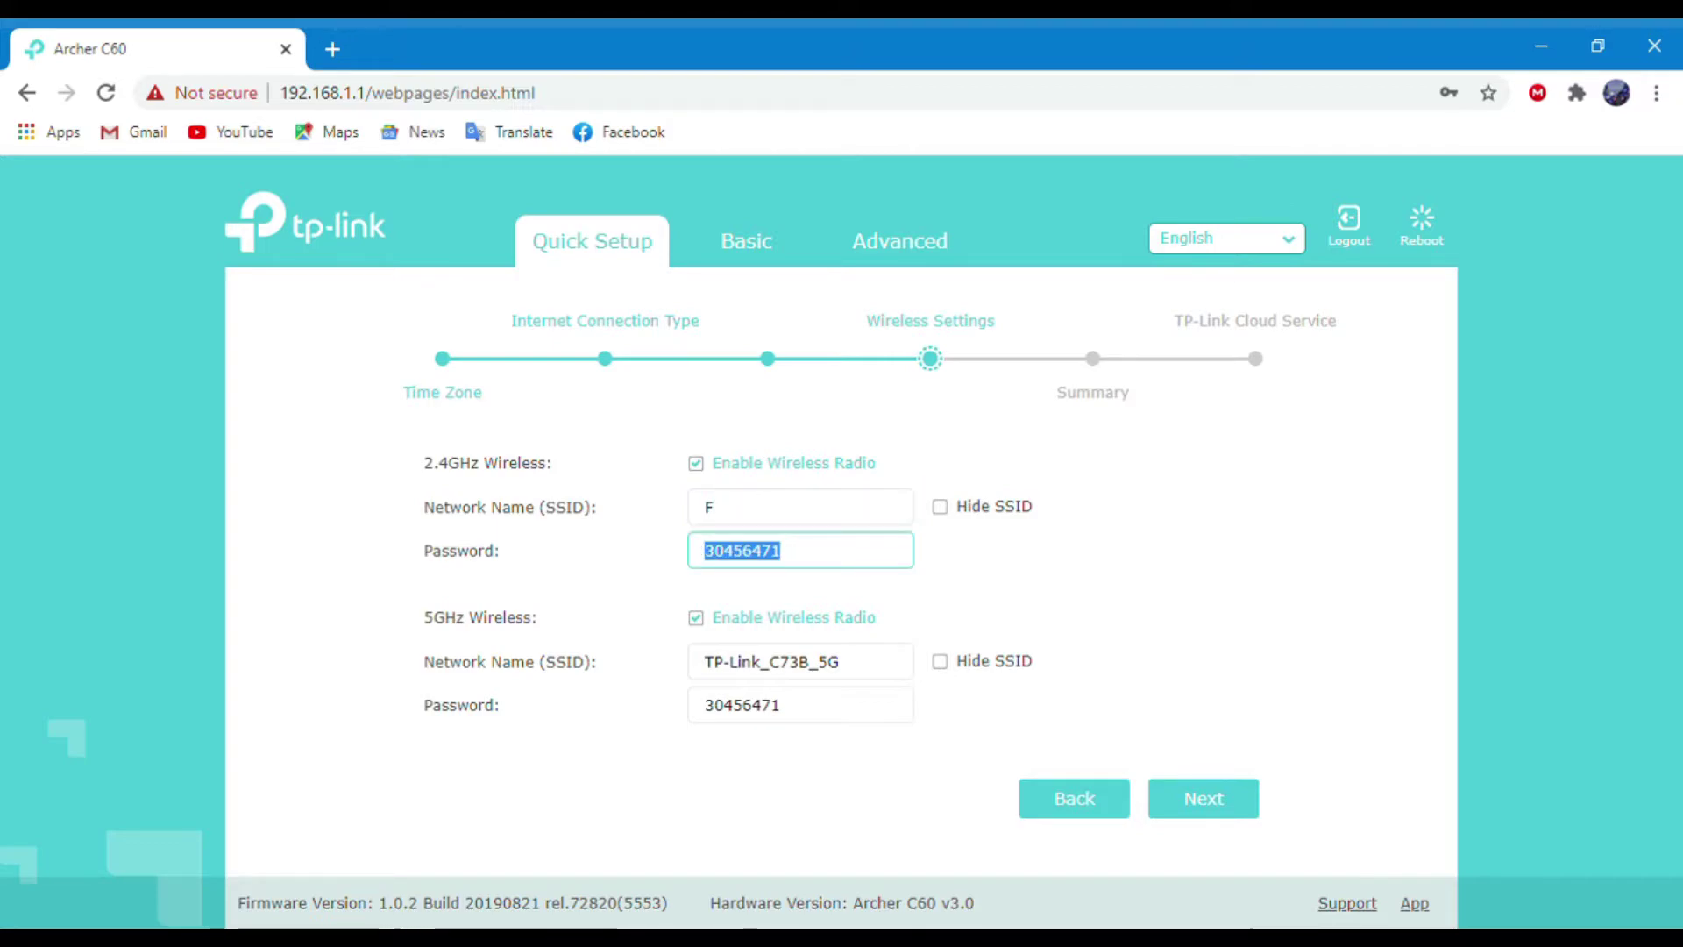
key(BackSpace)
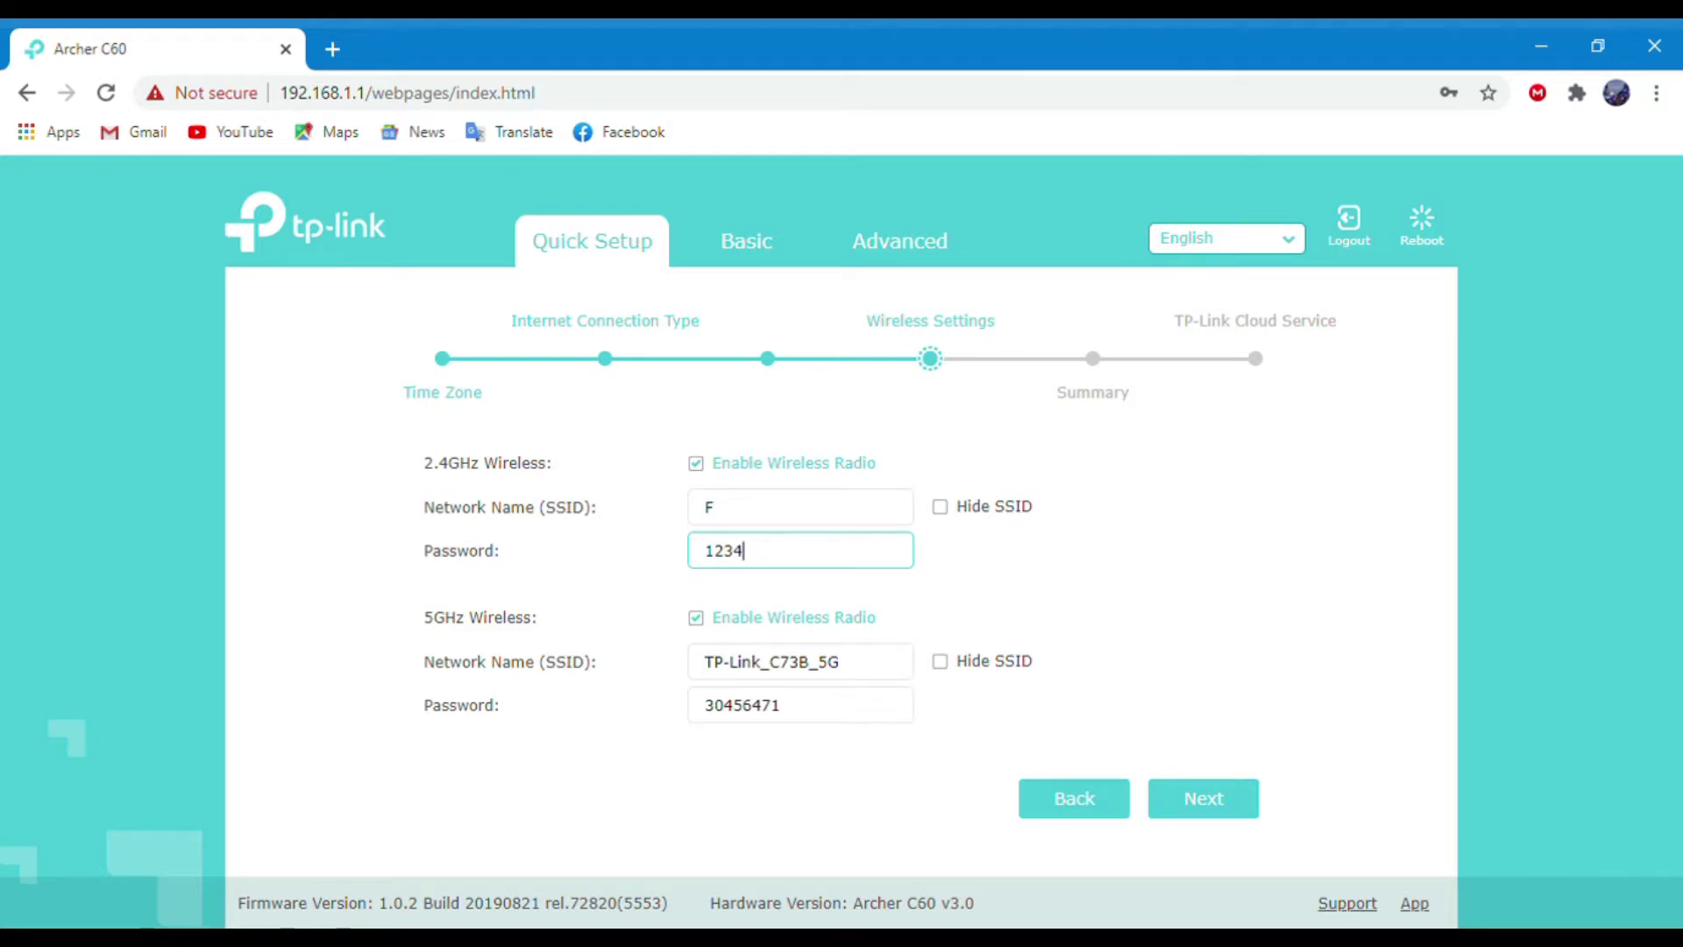
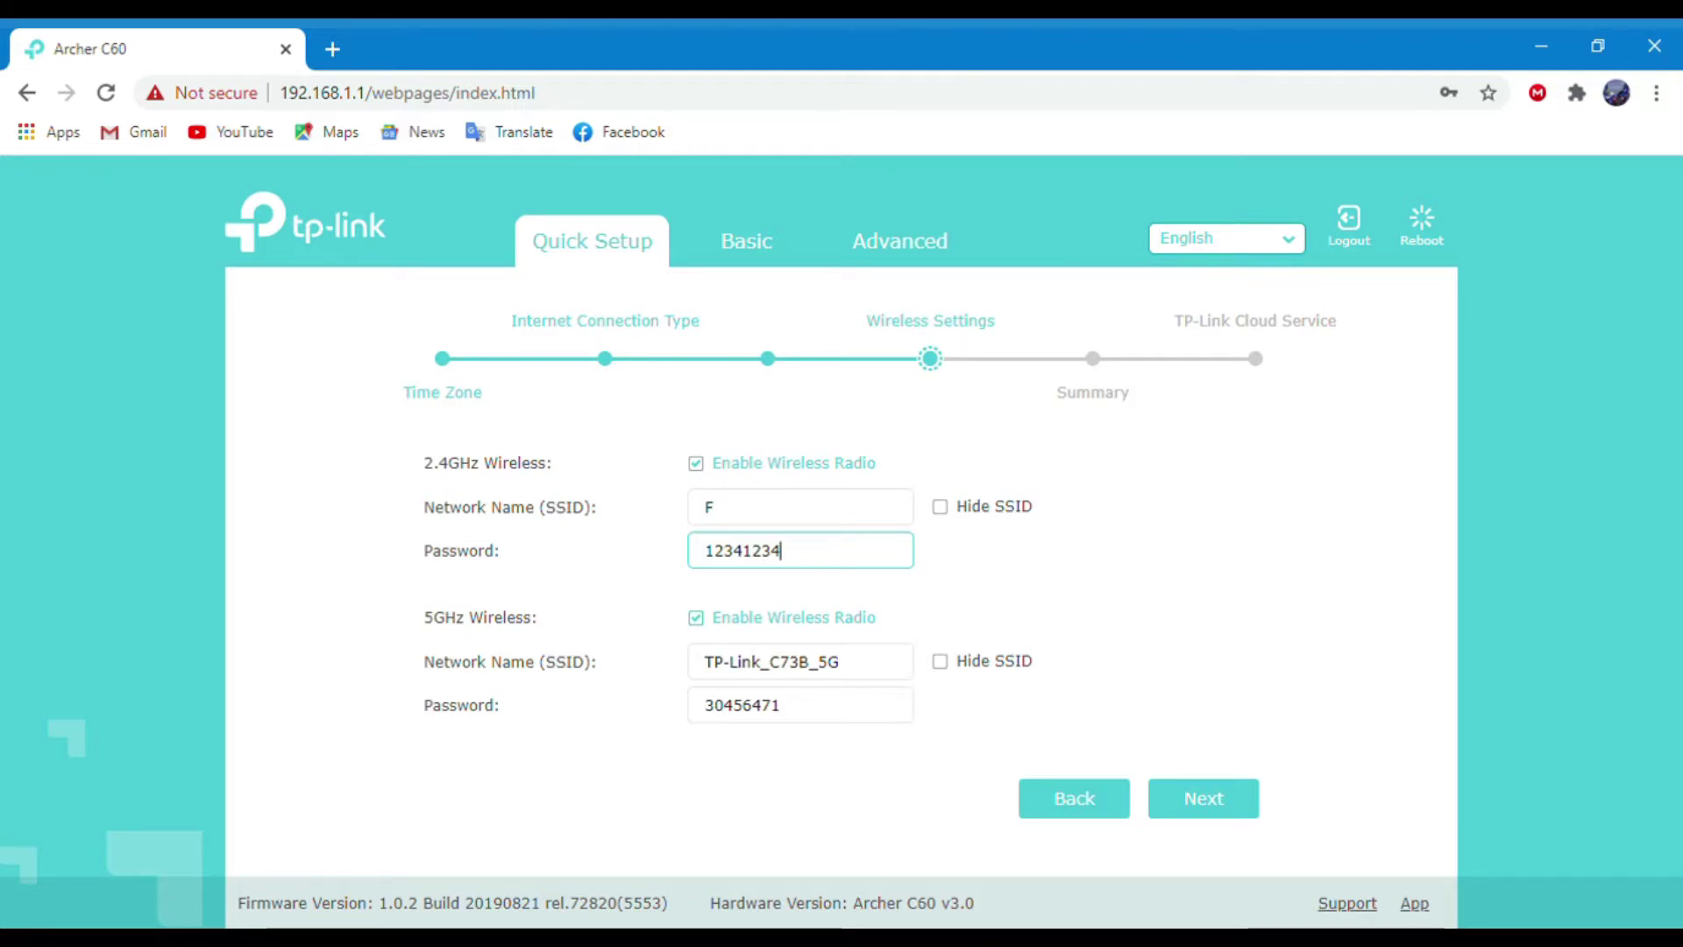
key(Tab)
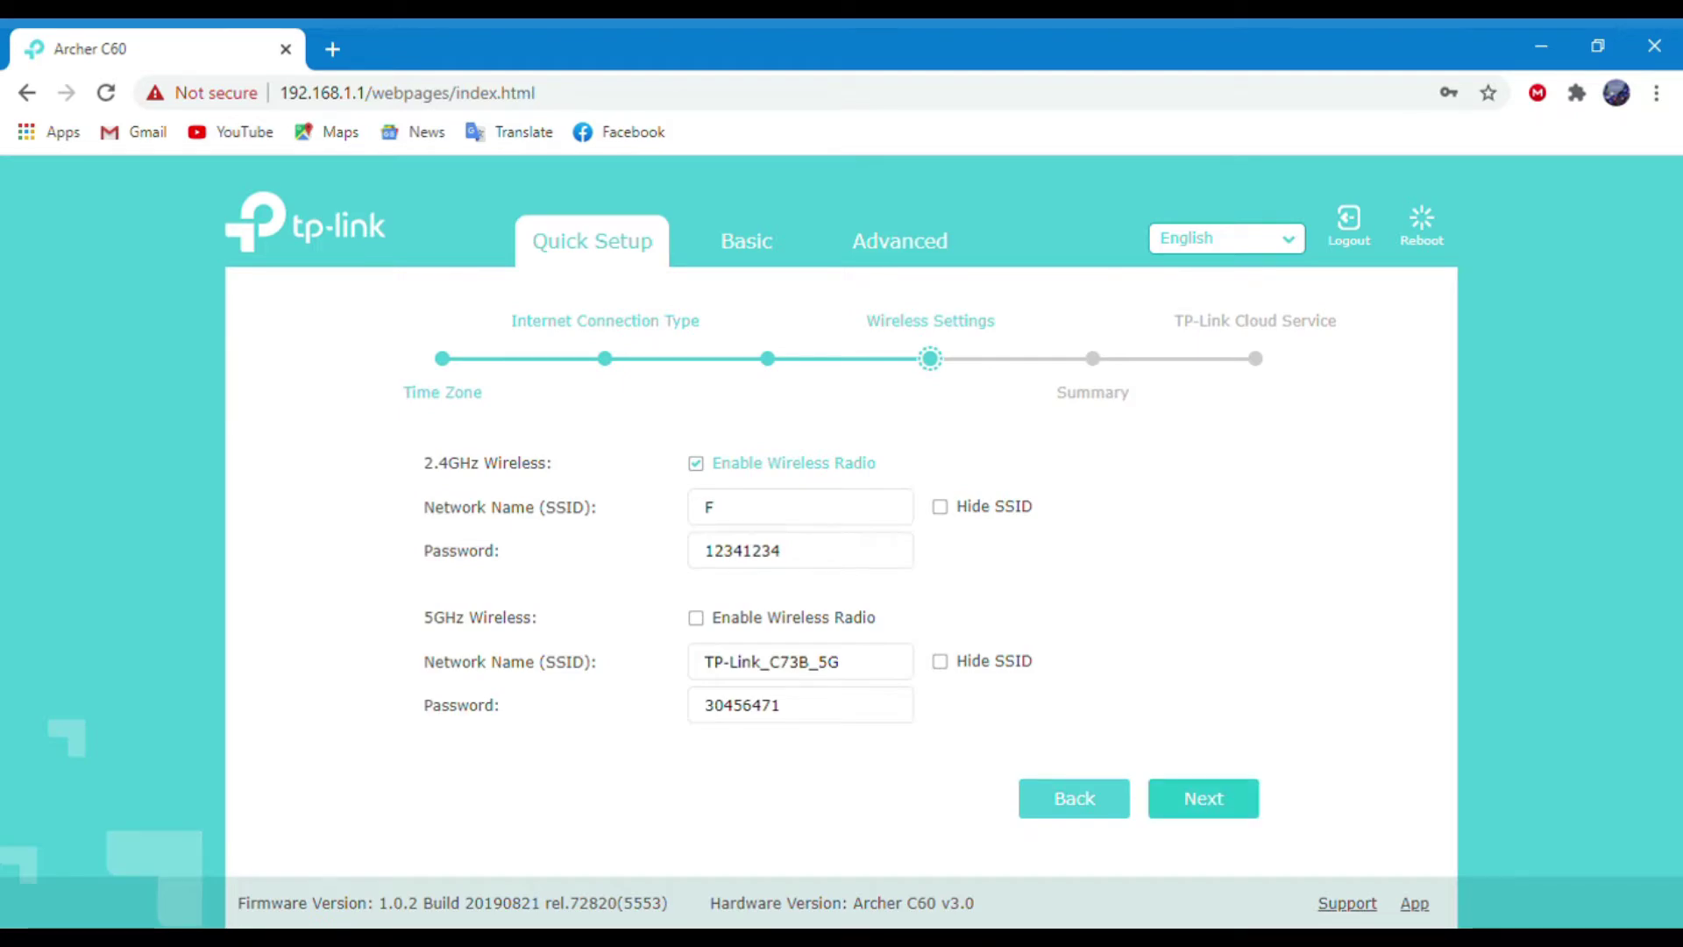
click(1204, 798)
scroll(841, 579, down, 2)
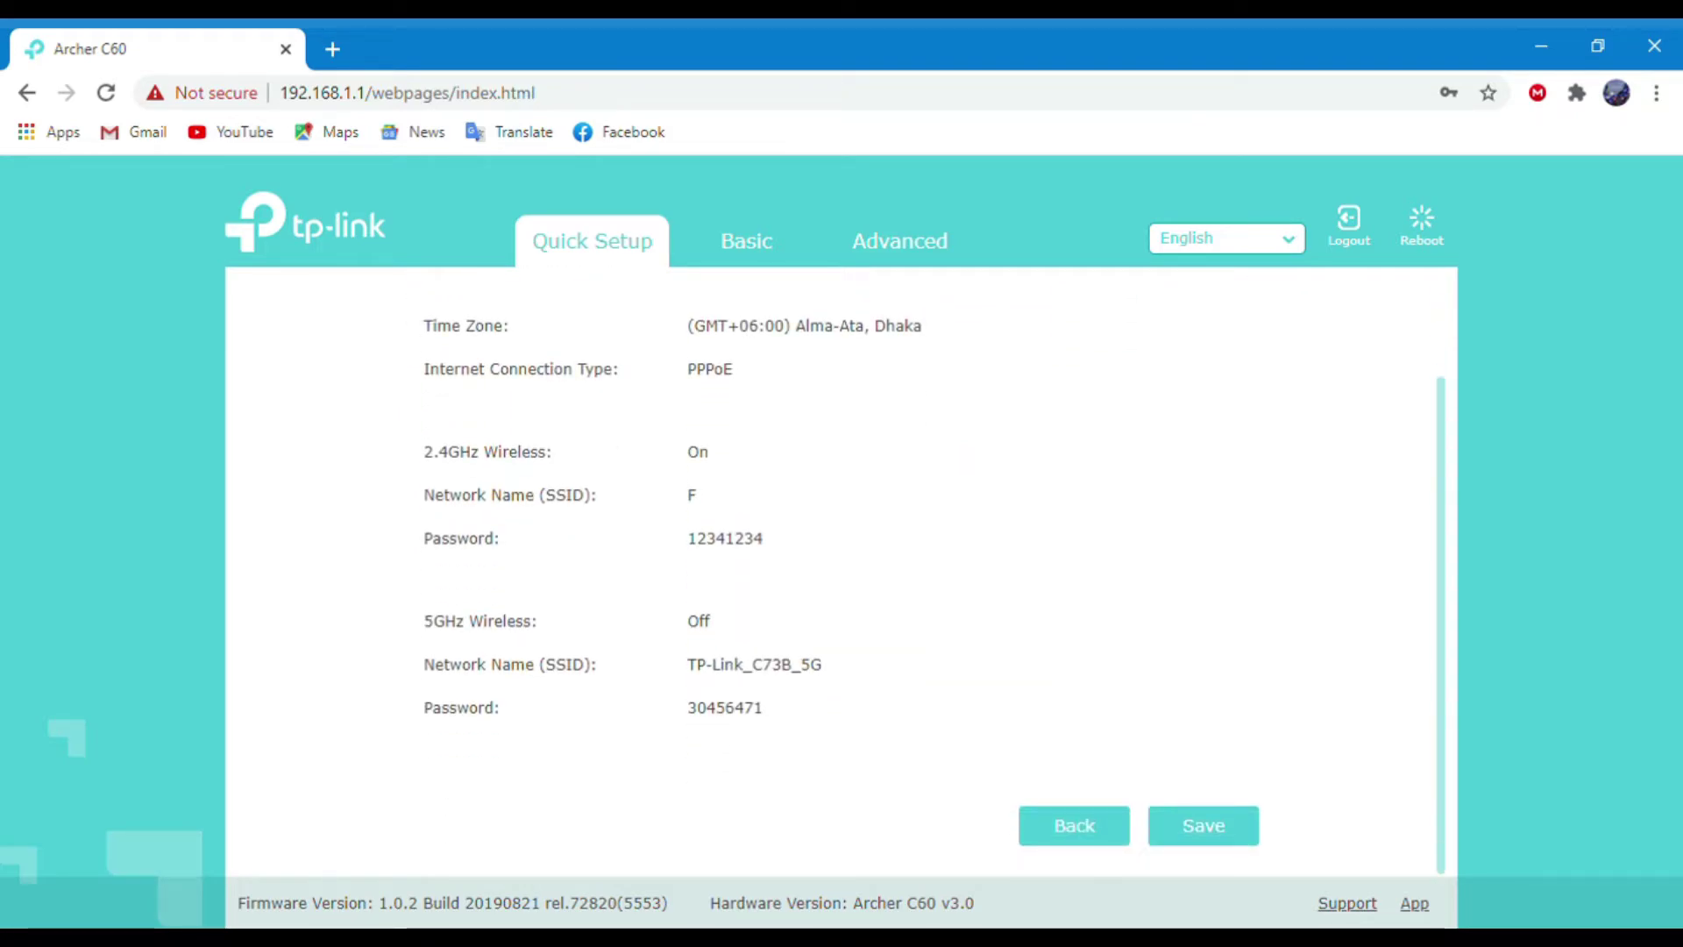
Save the Quick Setup settings, skip the cloud login, and finish the wizard.
click(1204, 825)
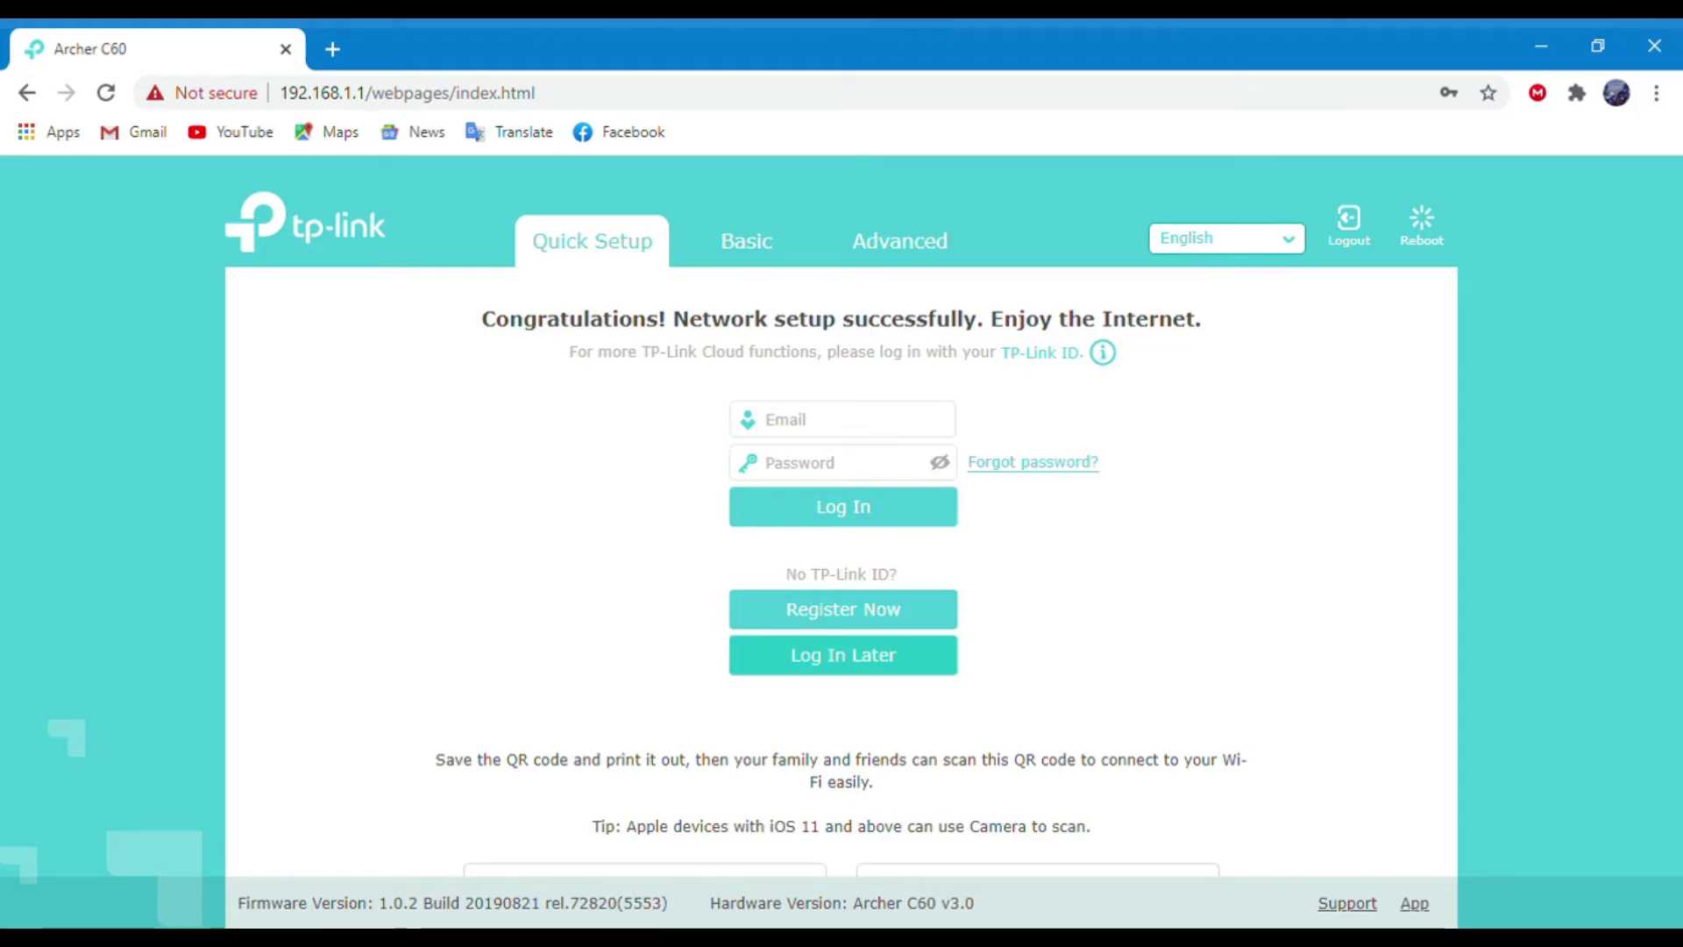
click(842, 654)
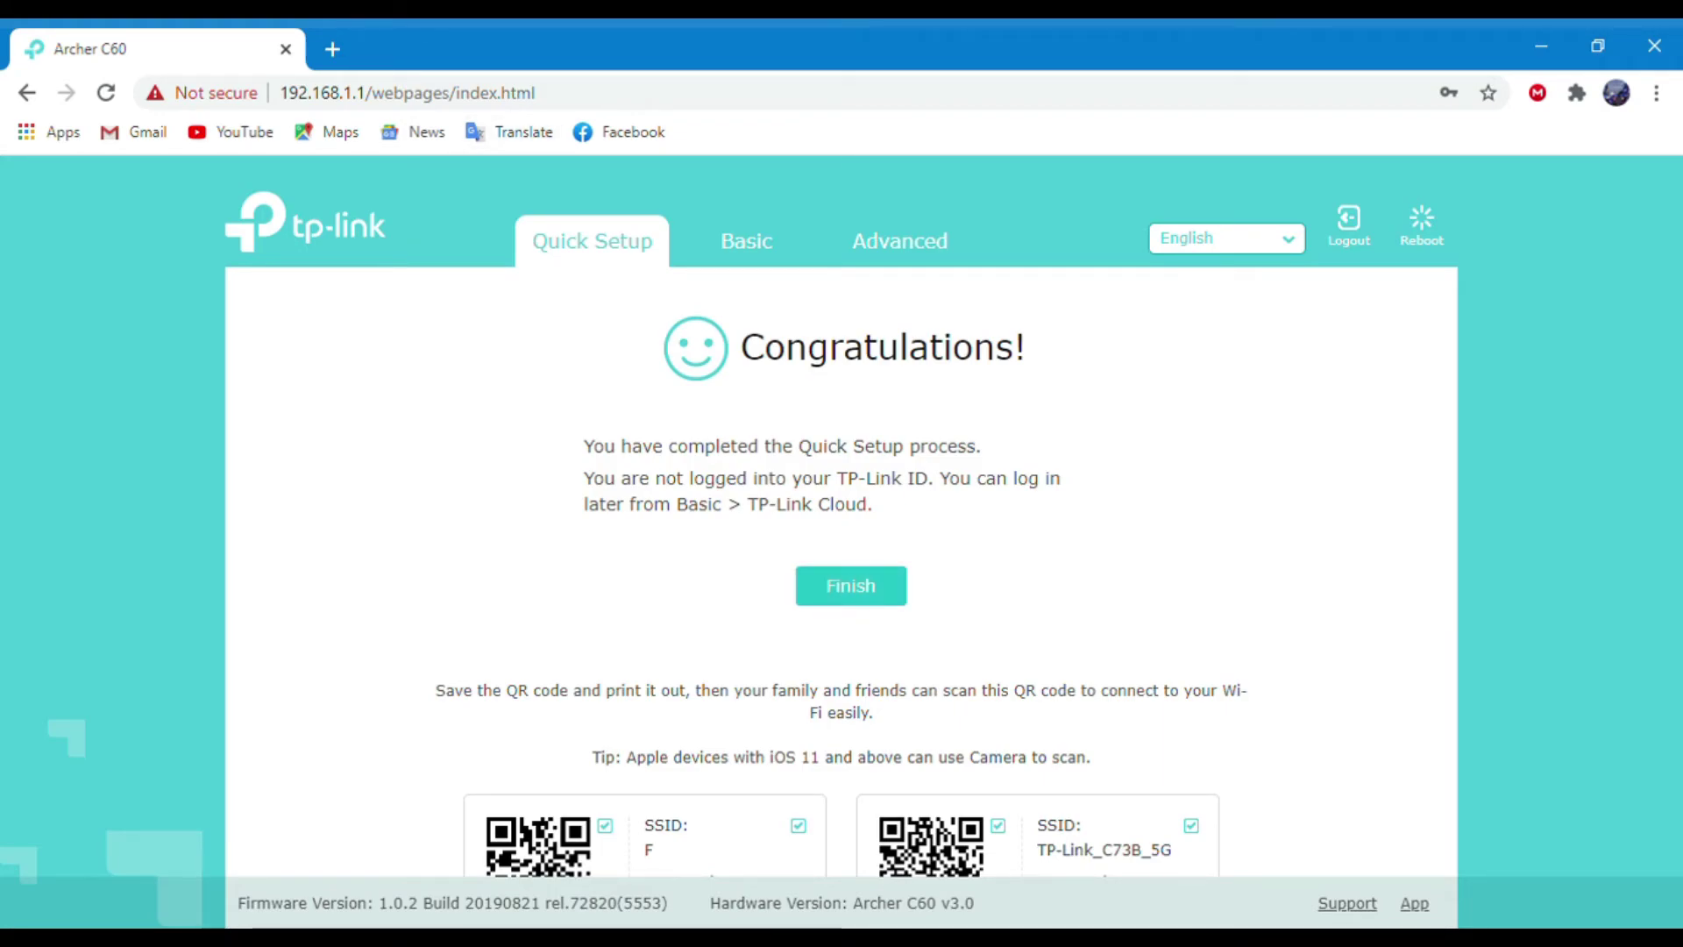
click(851, 586)
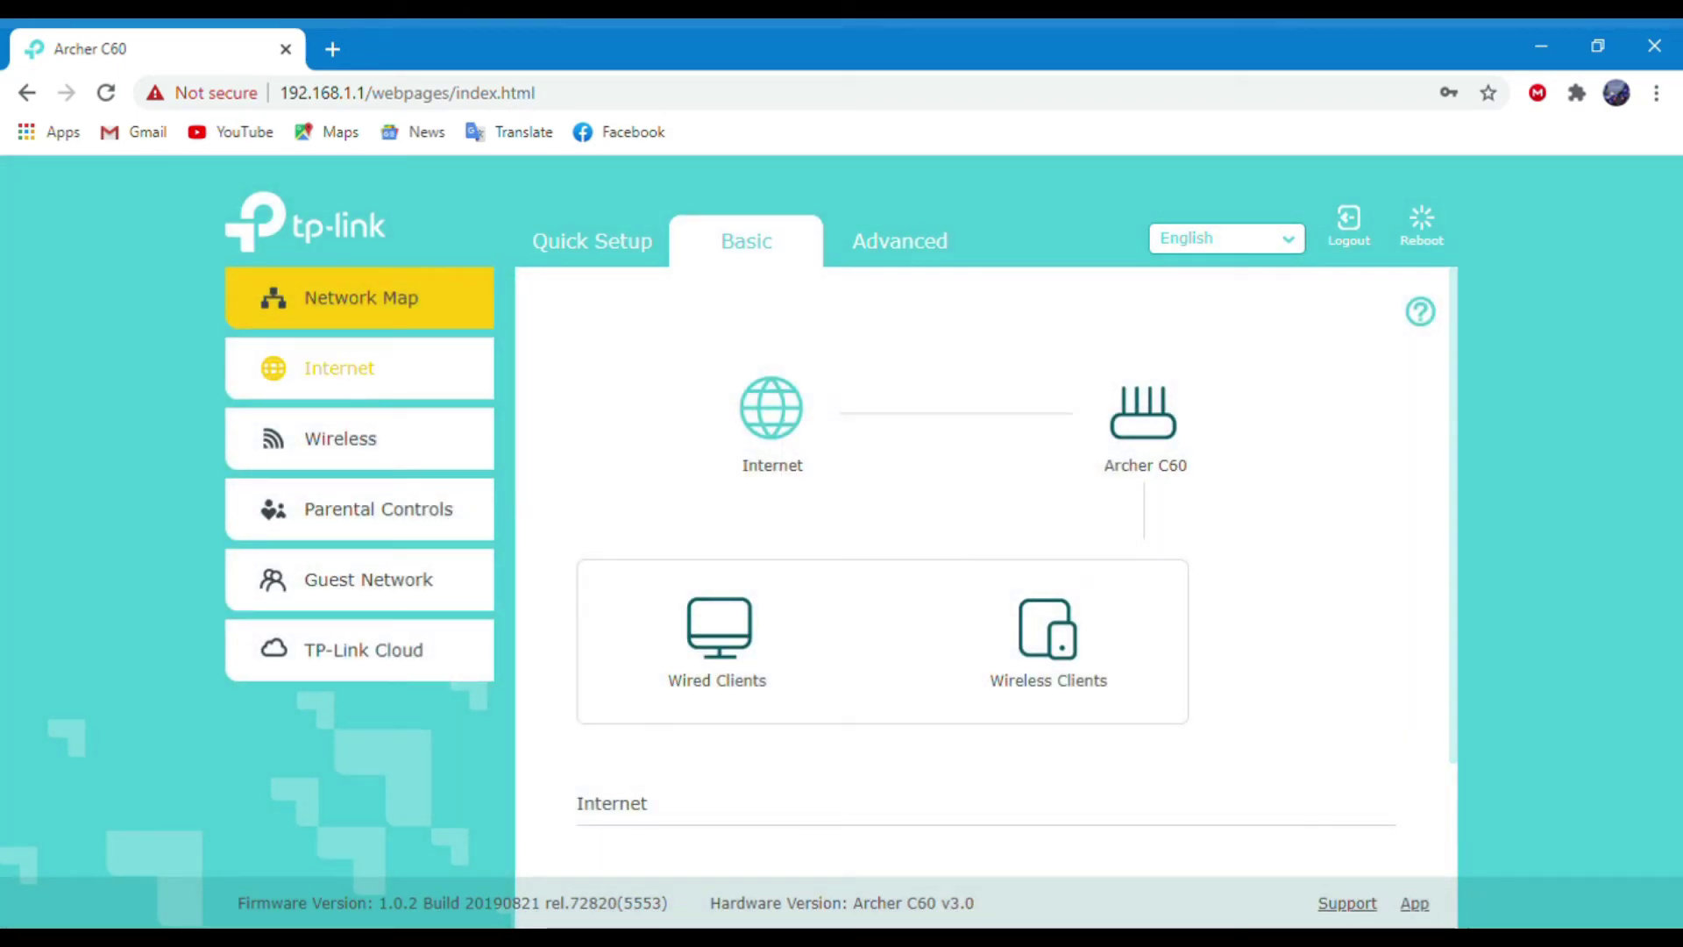
Review the Internet page and the Advanced Status overview, then open a new browser tab.
click(360, 368)
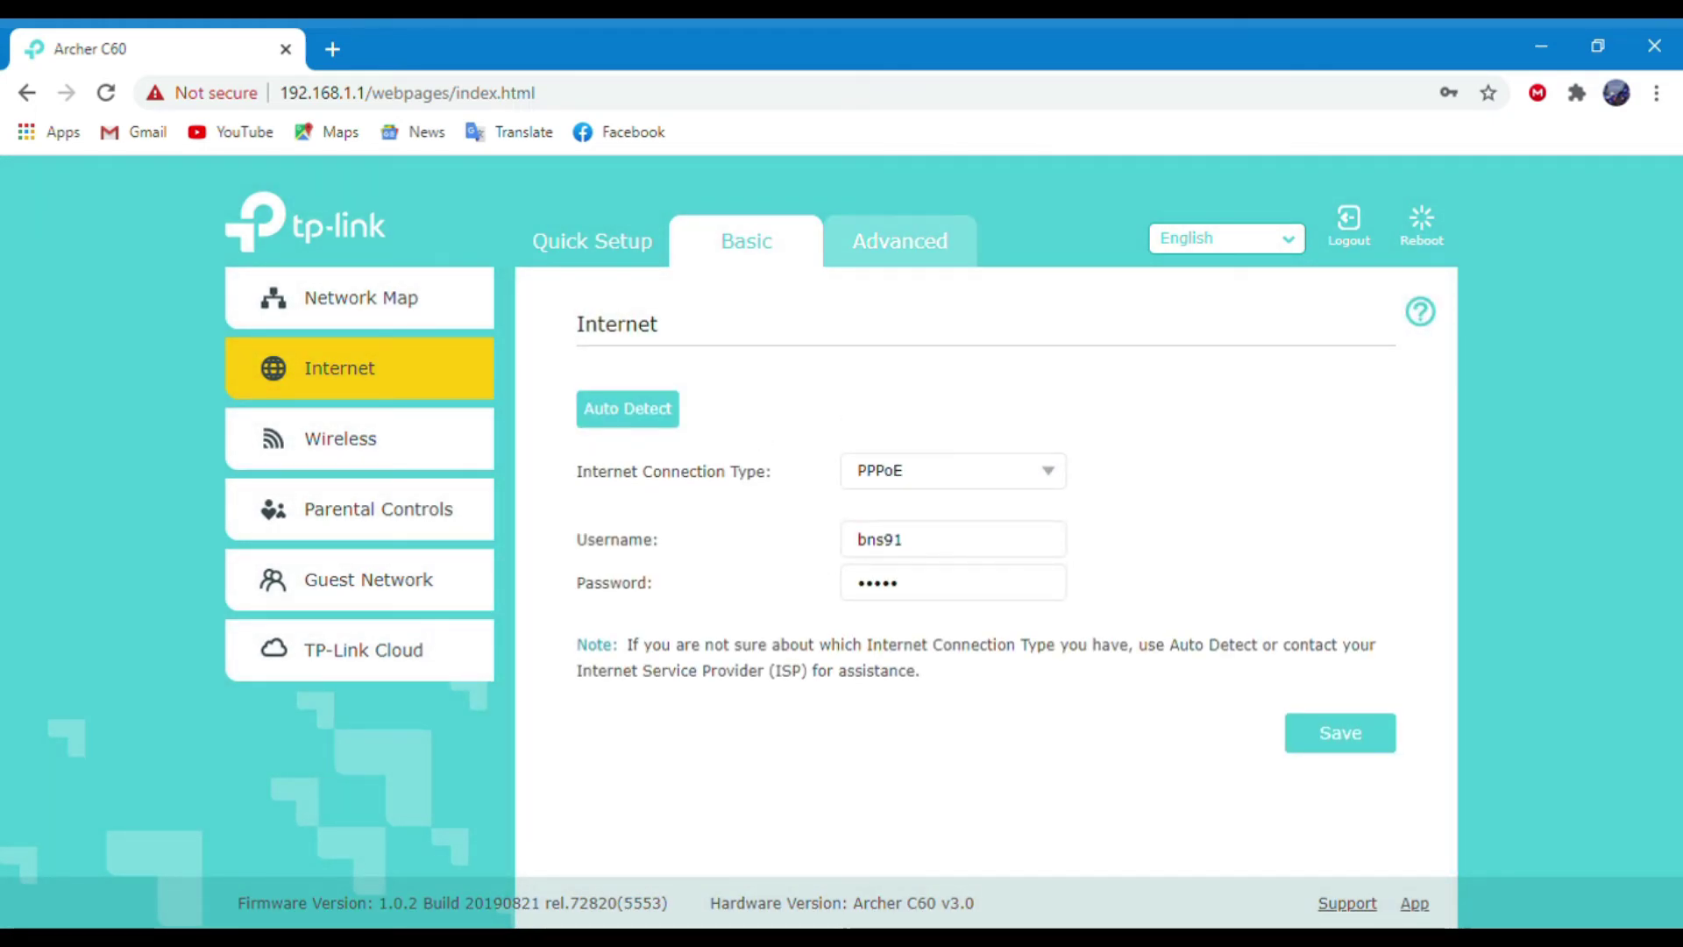
click(899, 241)
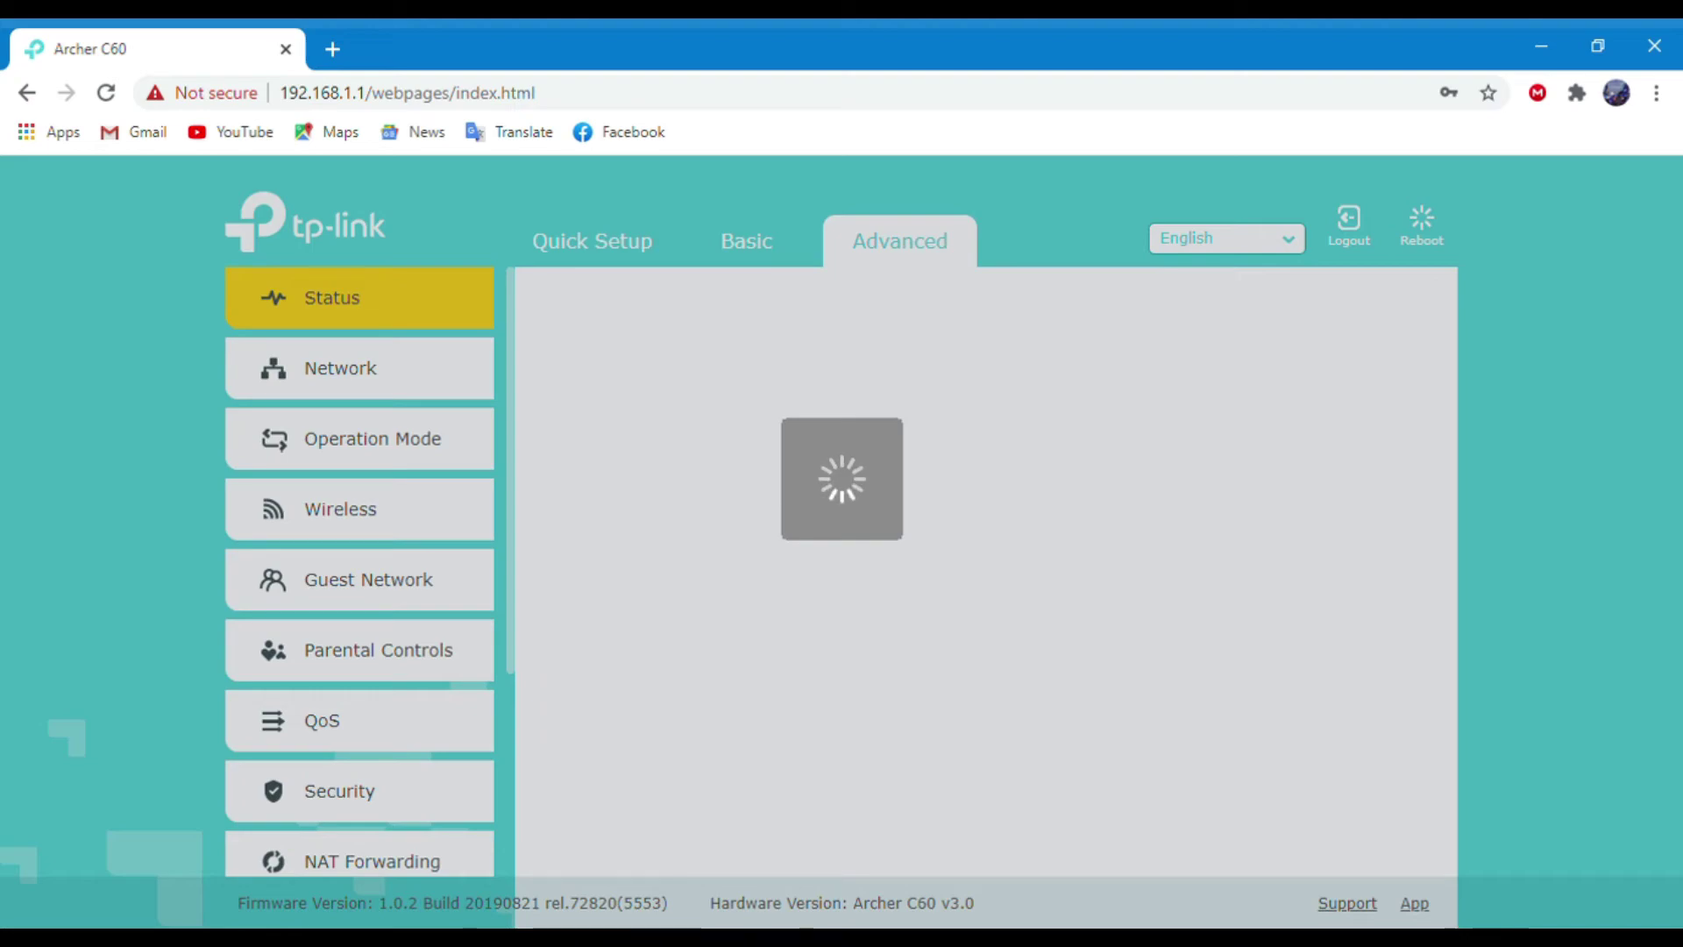
scroll(989, 596, down, 5)
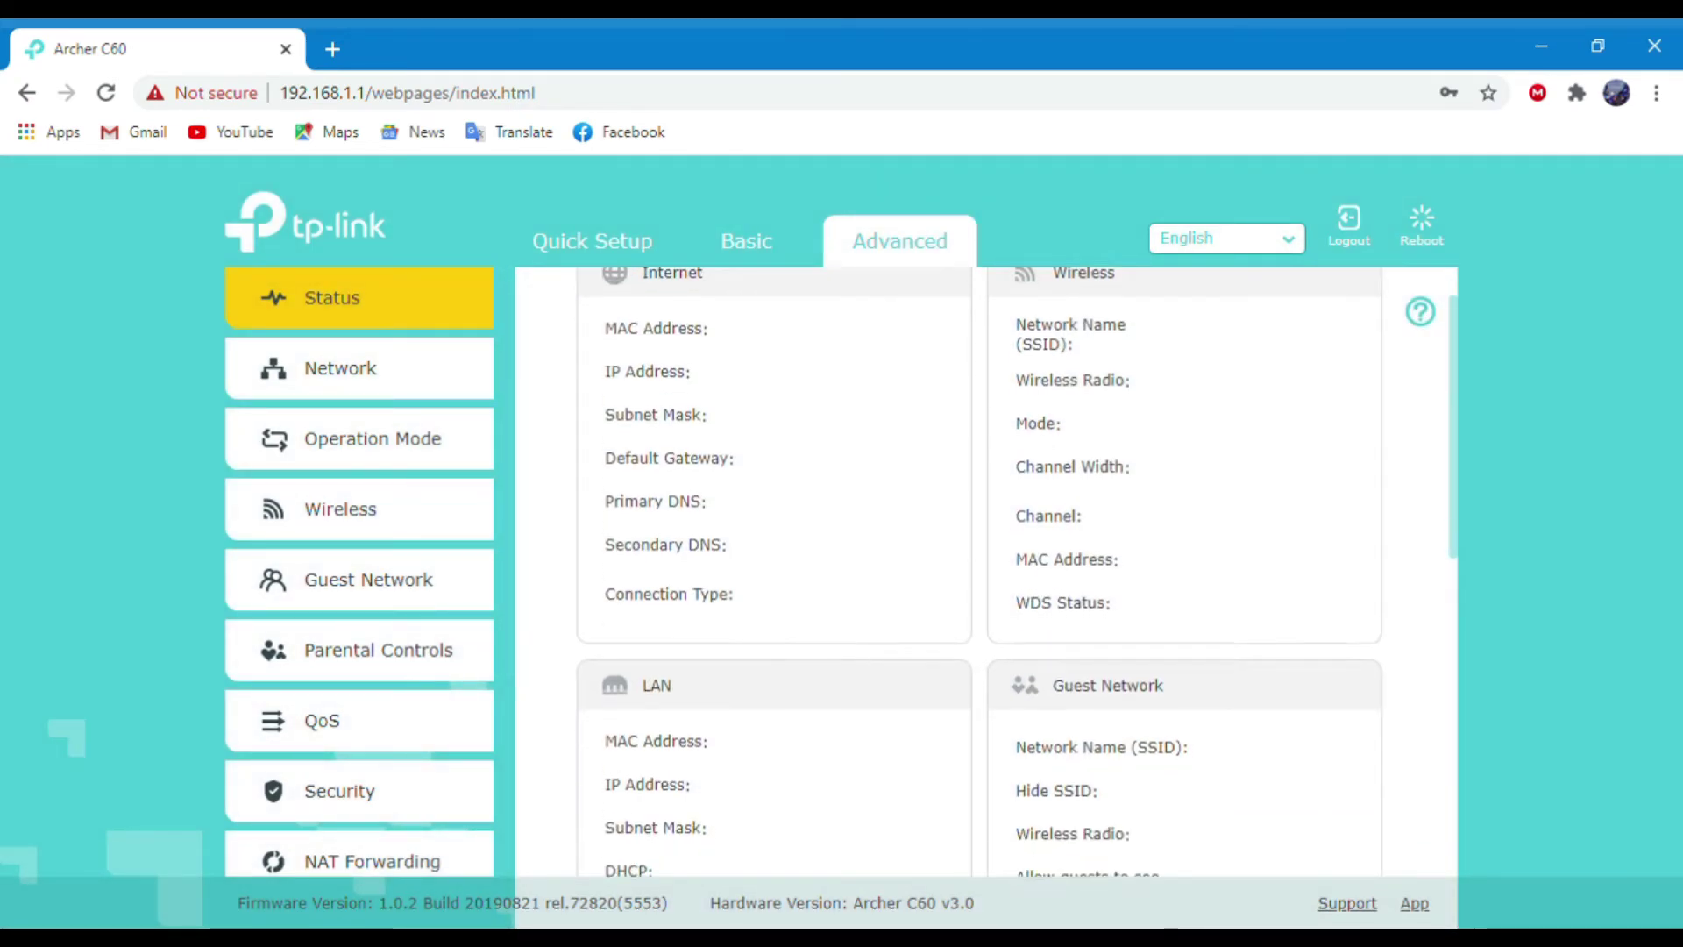
scroll(989, 596, down, 3)
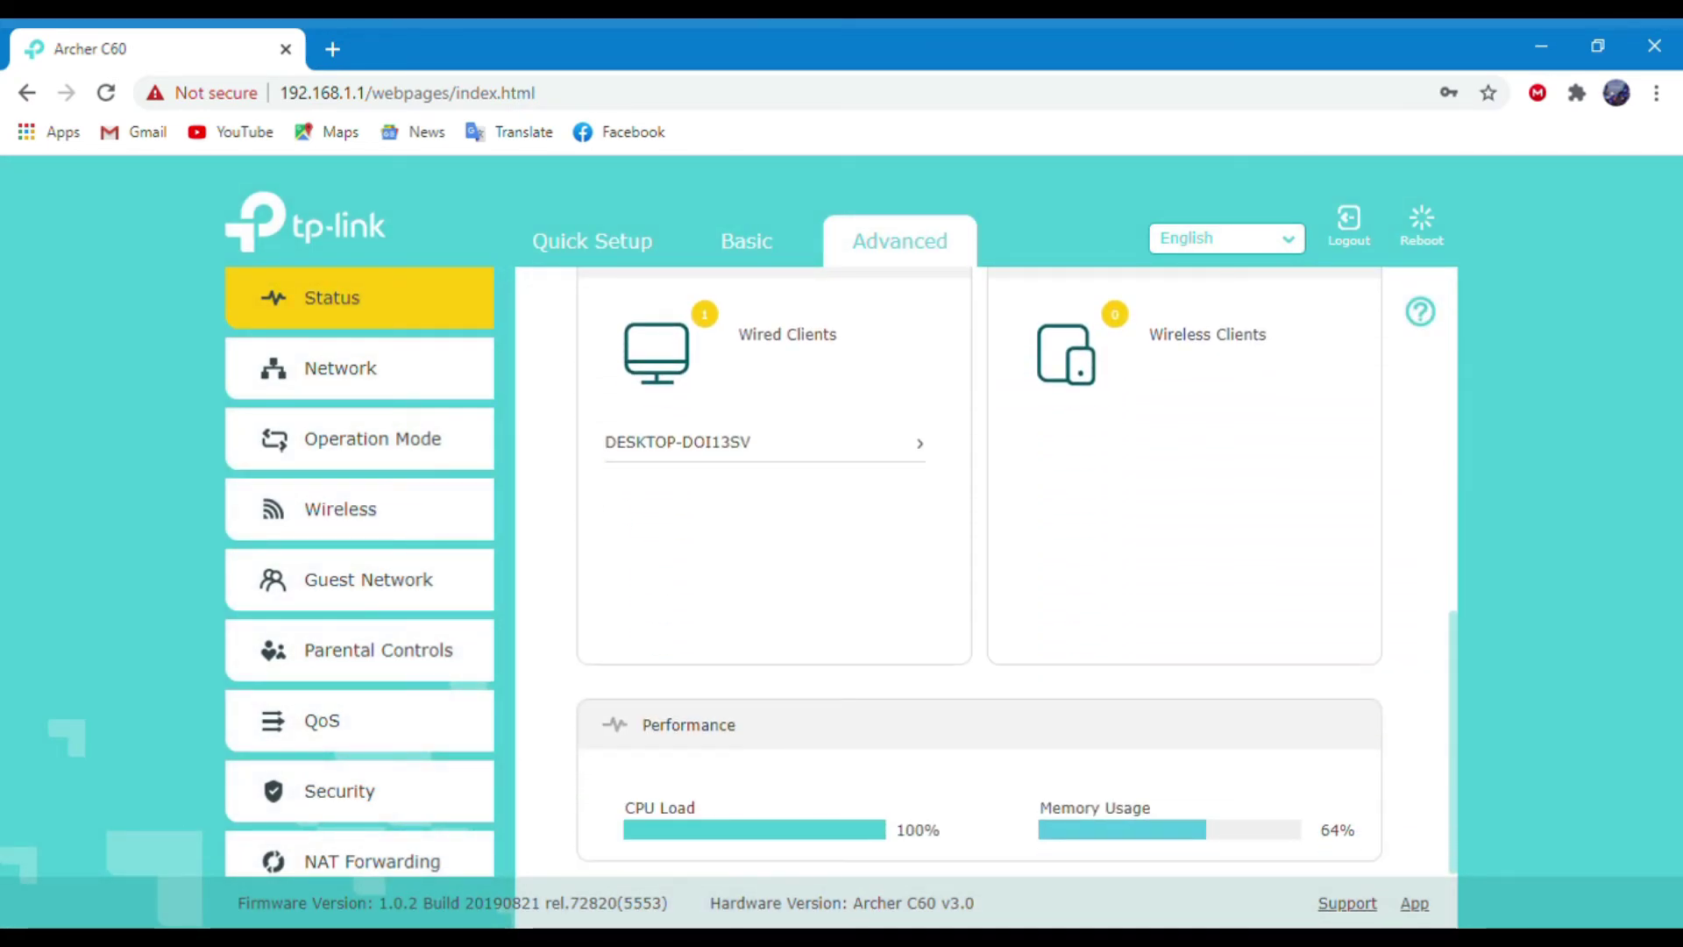
scroll(989, 596, up, 5)
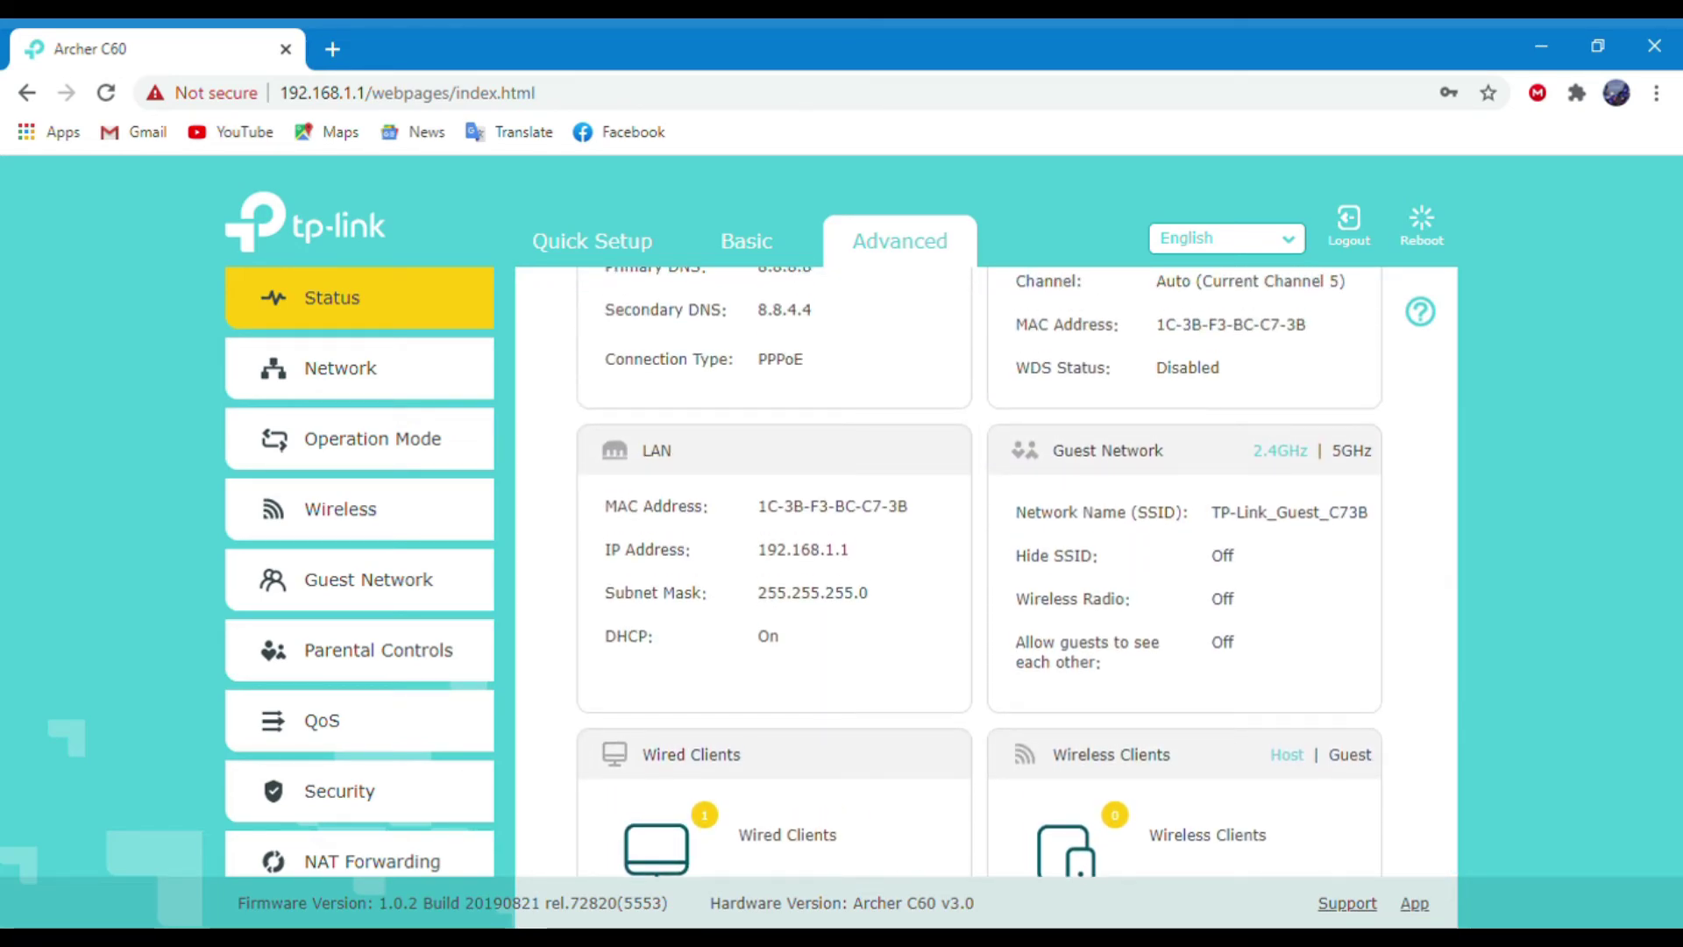
scroll(989, 596, up, 3)
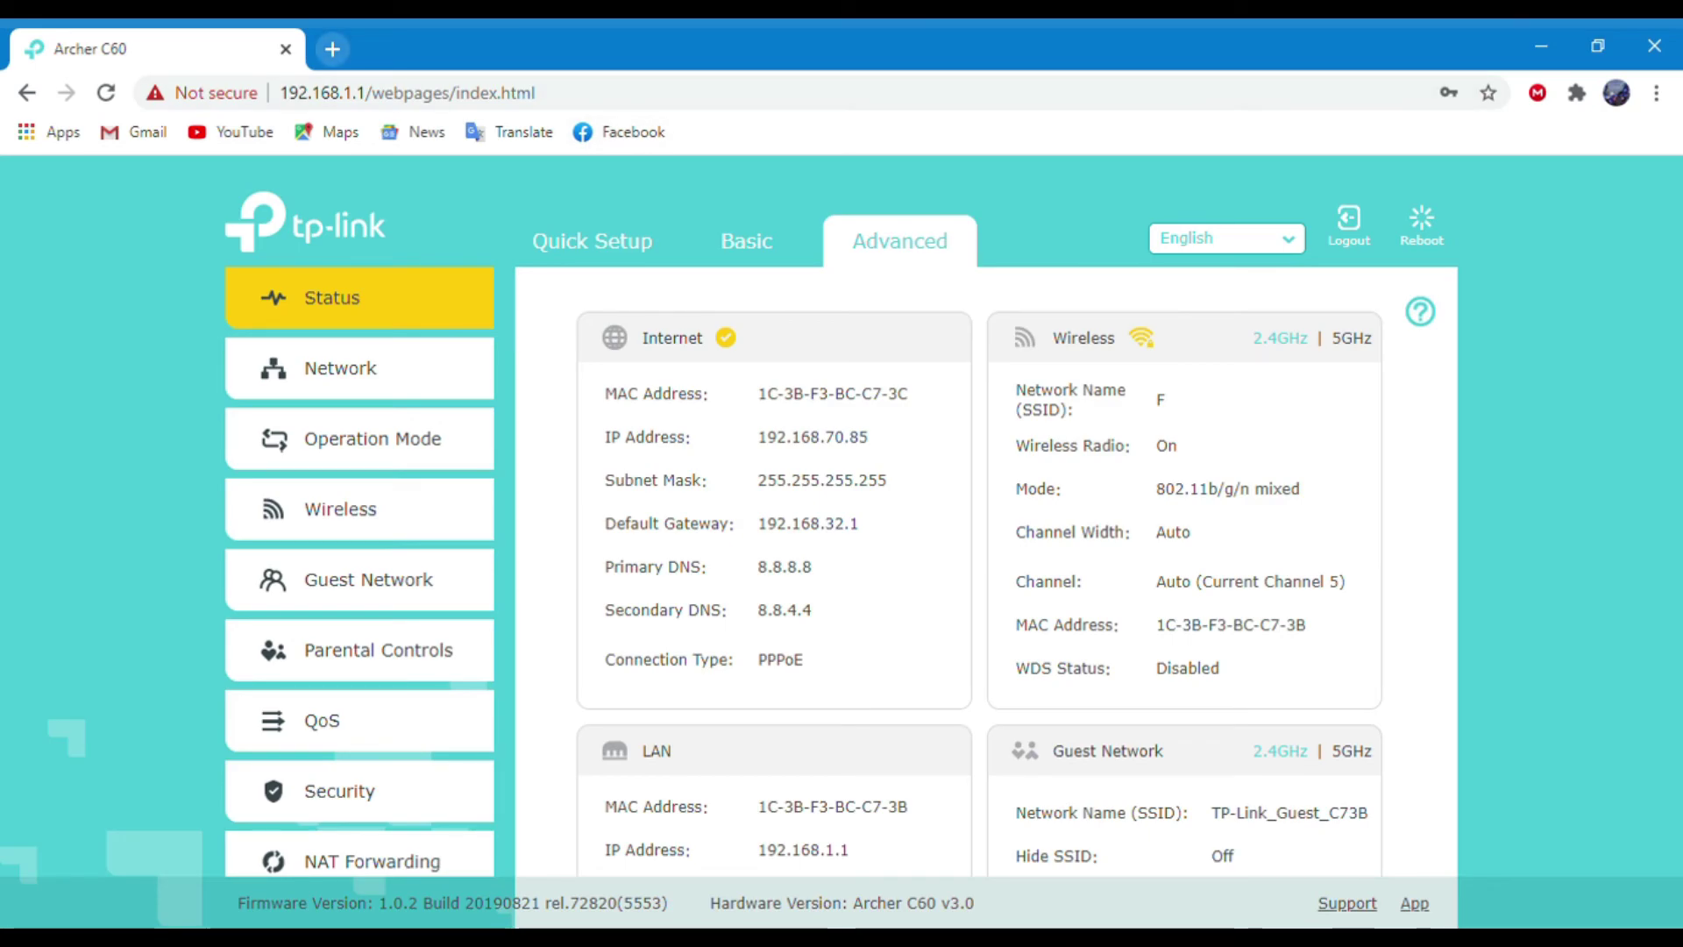
key(ctrl+t)
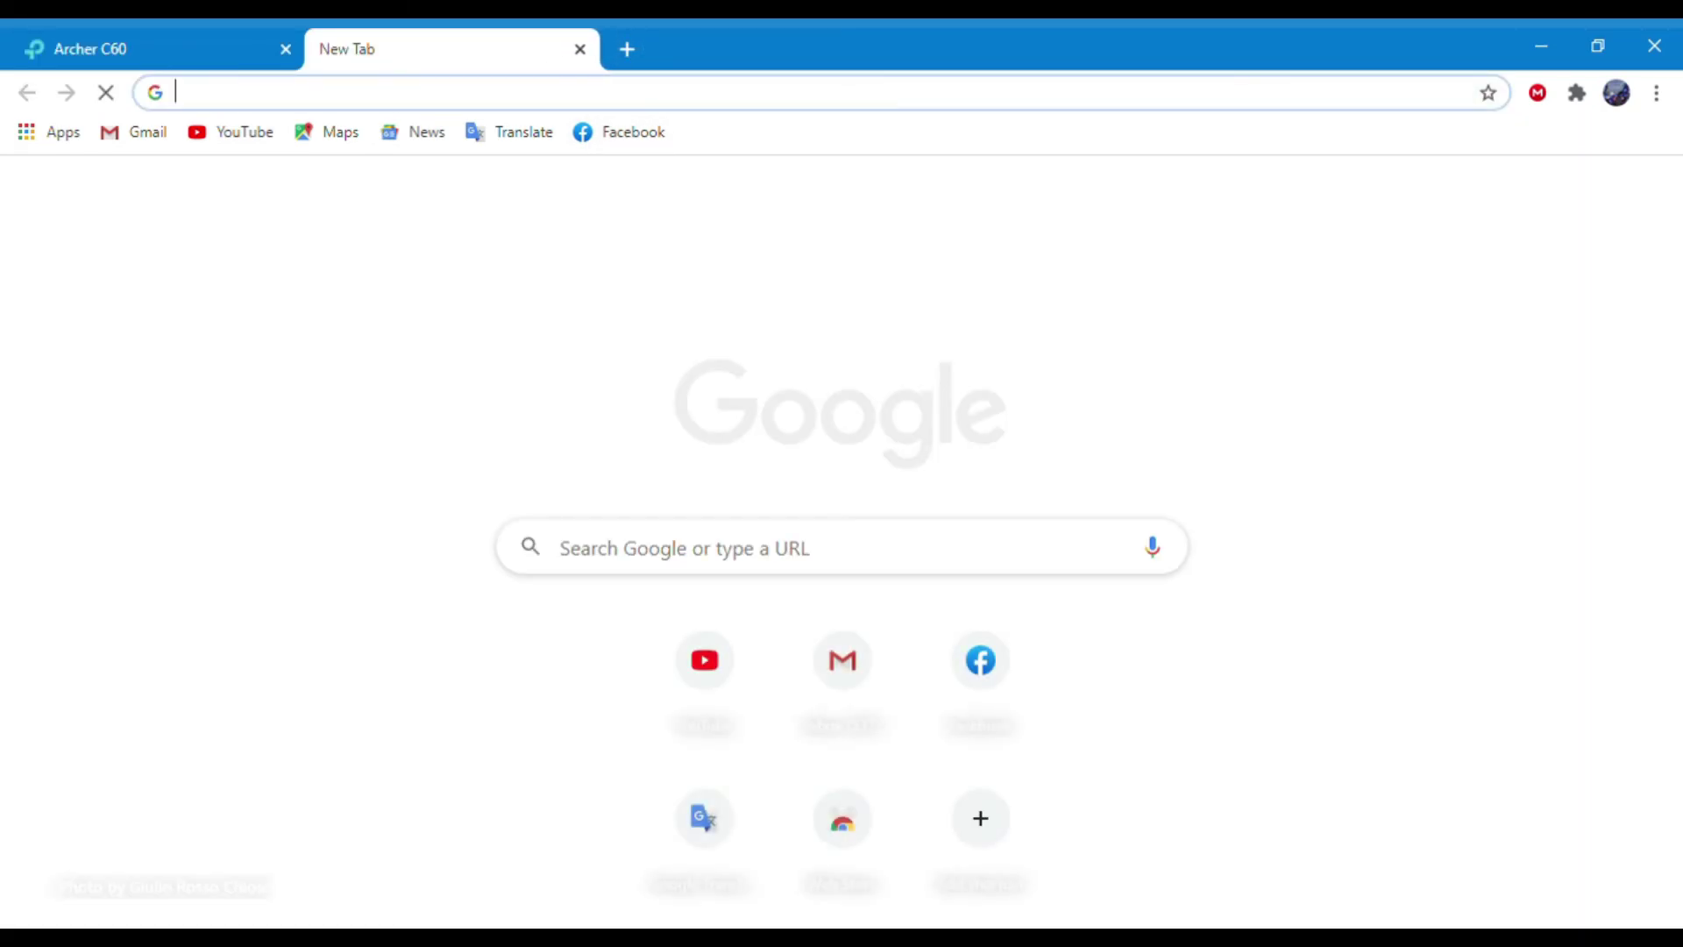